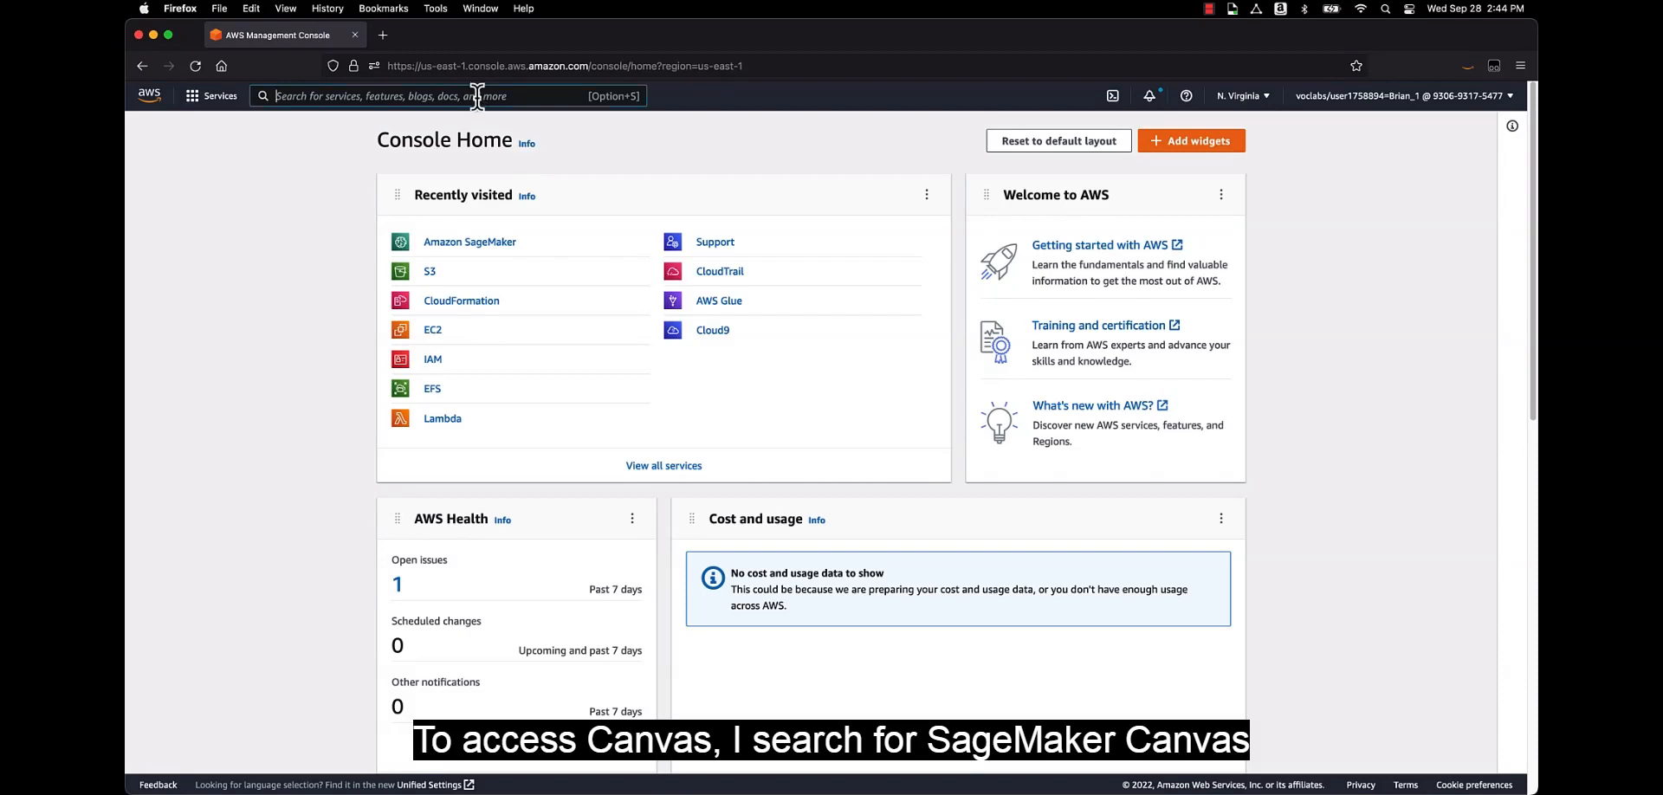
Step: Find Canvas among the AWS services and open the SageMaker Canvas page
{"action": "left_click", "coordinate": [475, 96]}
{"action": "type", "text": "Canvas"}
{"action": "left_click", "coordinate": [505, 210]}
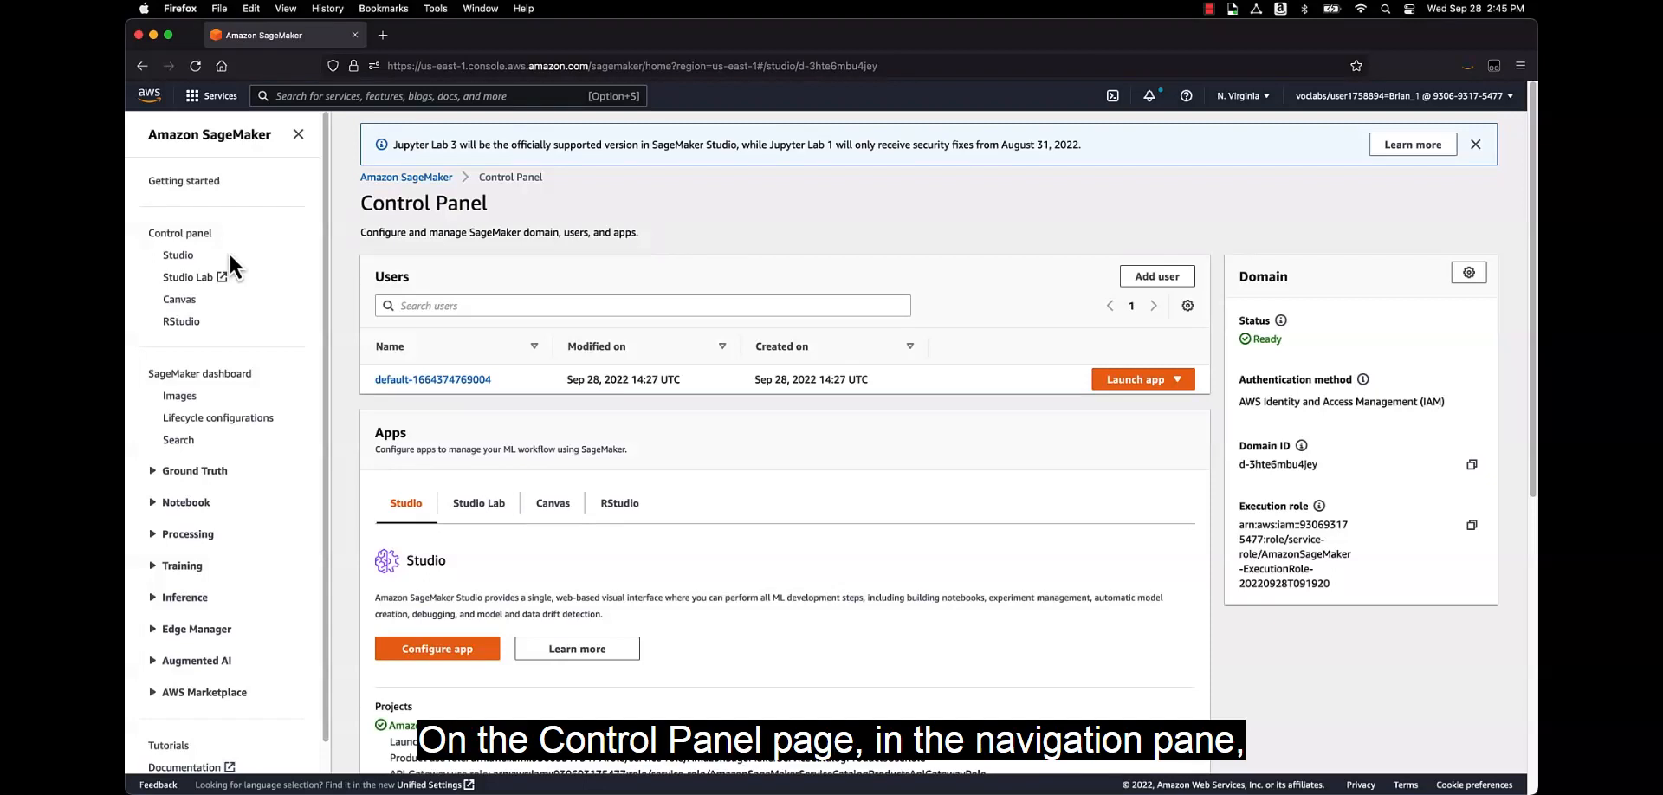
{"action": "left_click", "coordinate": [184, 303]}
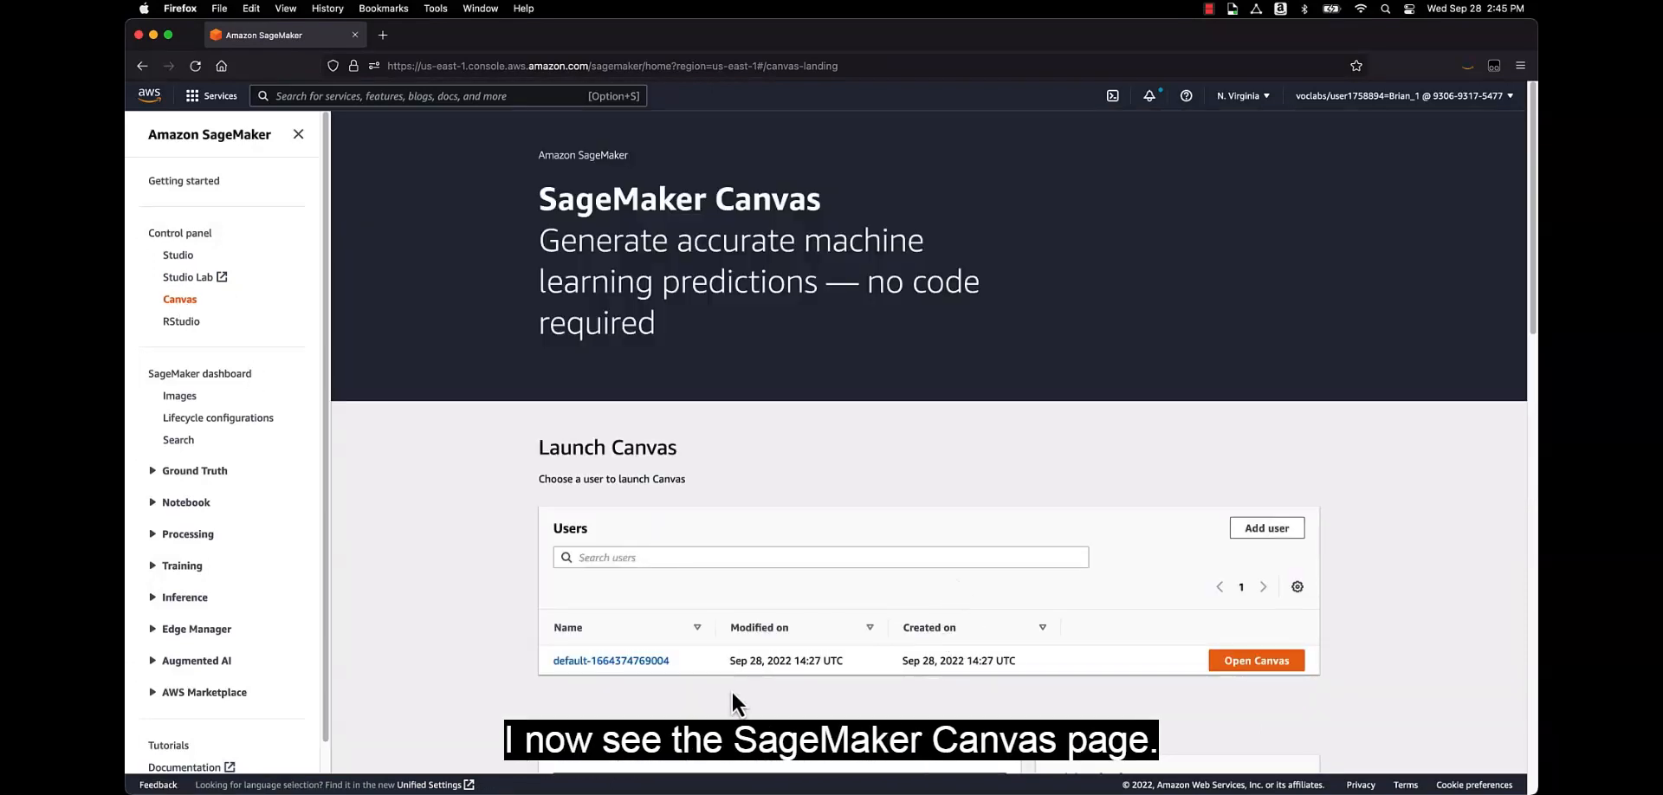
Step: Launch Canvas for the default user and dismiss the Welcome to Canvas pop-up
{"action": "left_click_drag", "start_coordinate": [690, 661], "coordinate": [570, 684]}
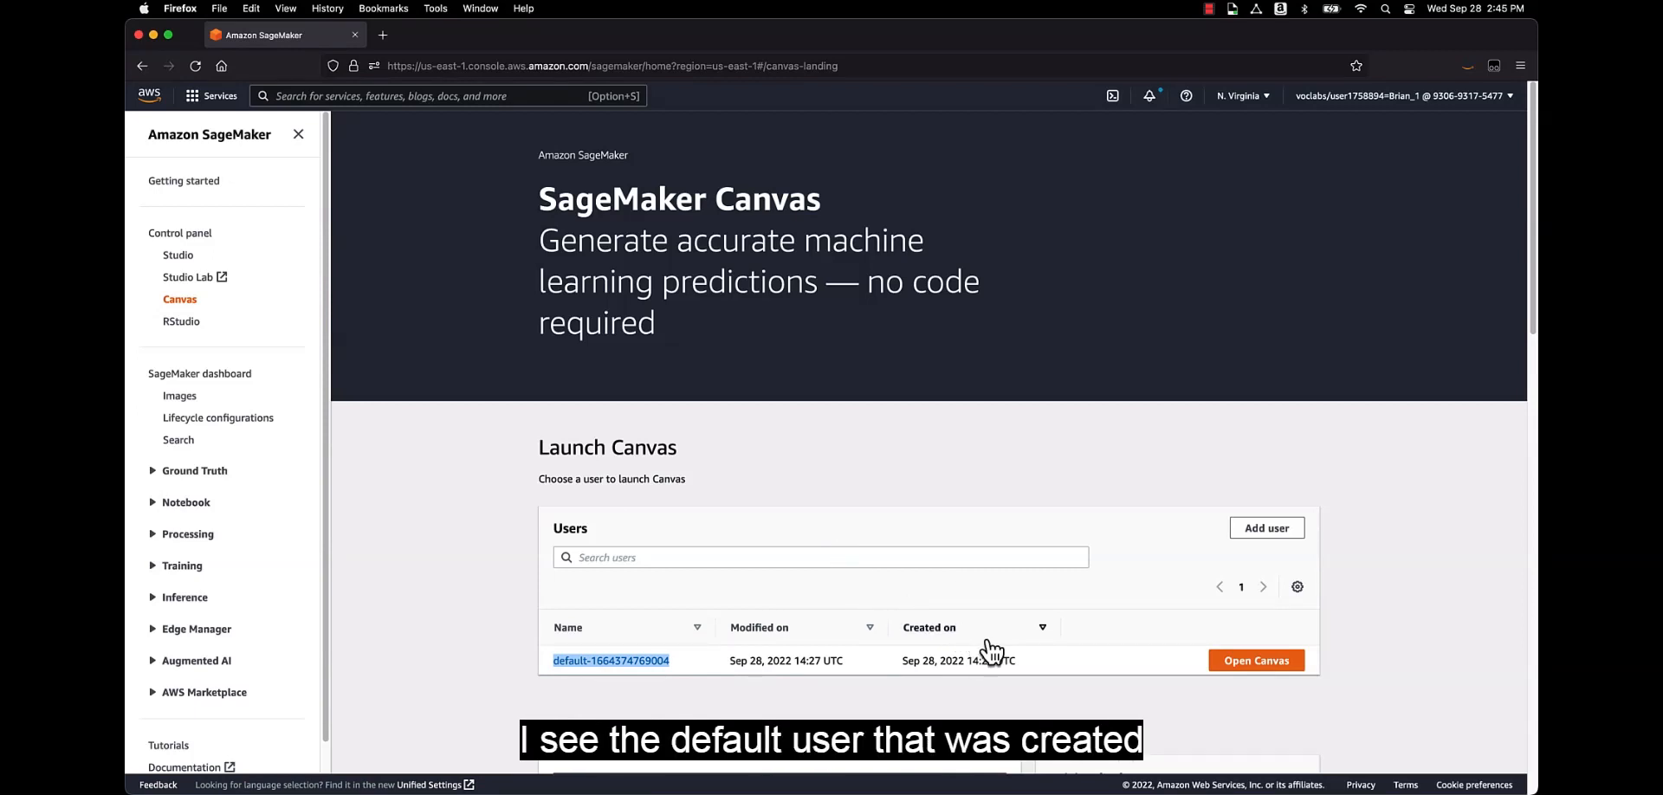
{"action": "left_click", "coordinate": [1222, 667]}
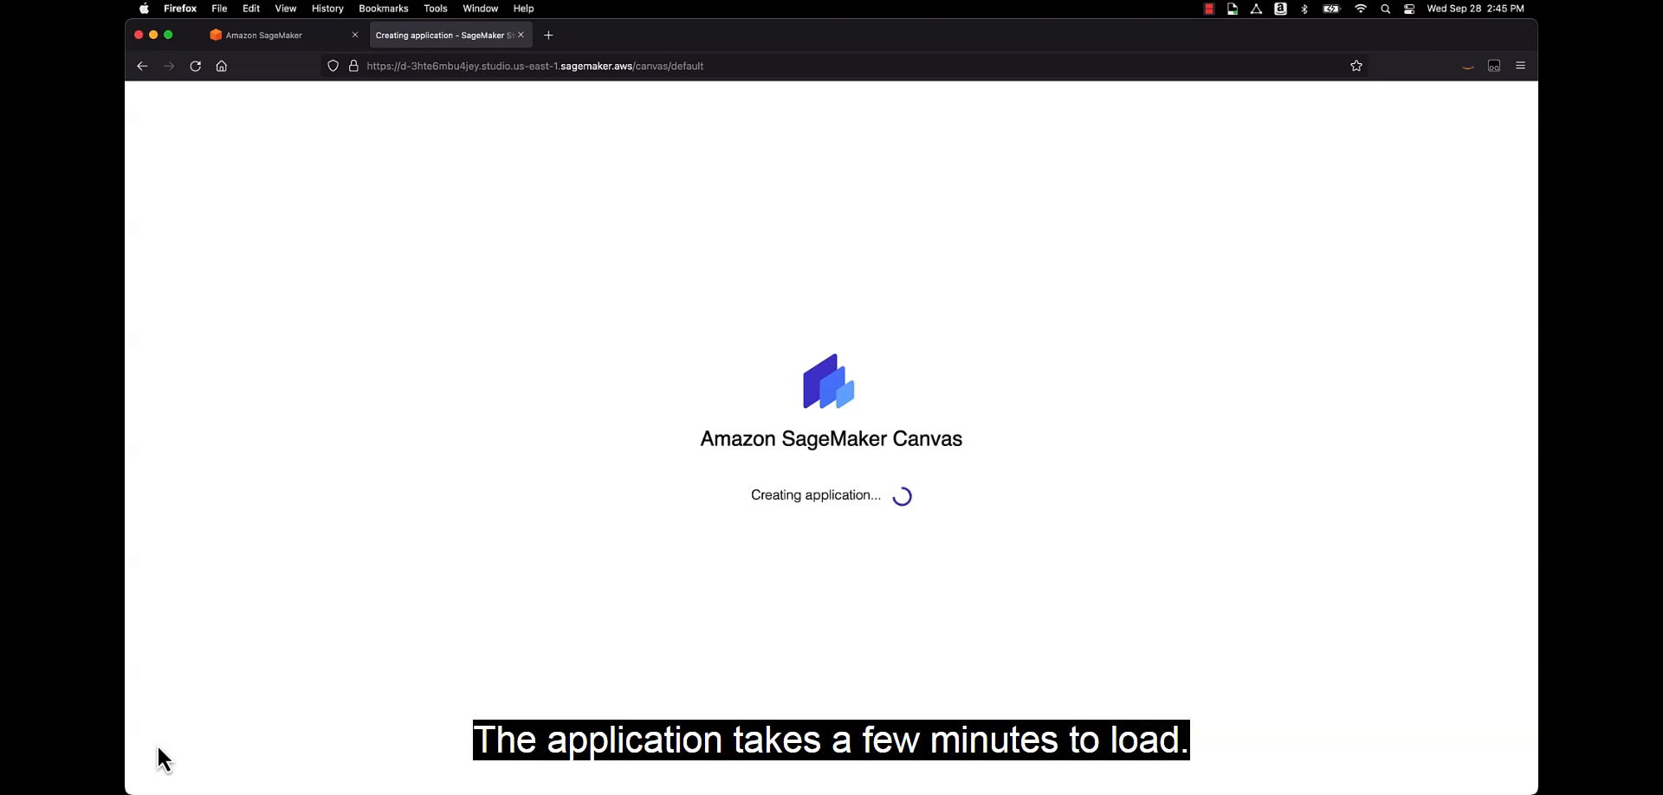
{"action": "mouse_move", "coordinate": [487, 180]}
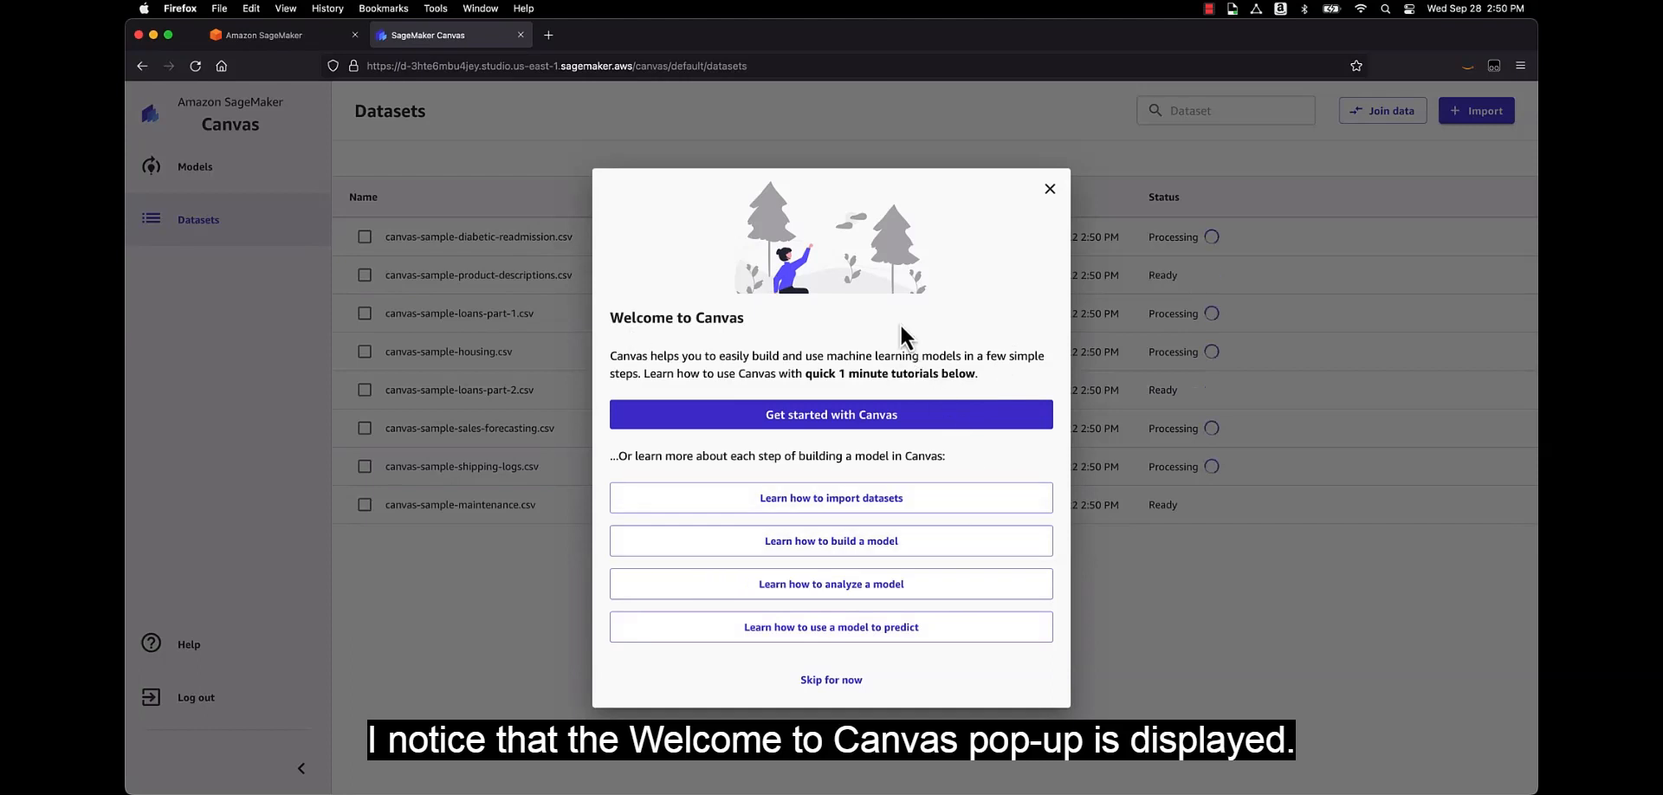
{"action": "left_click", "coordinate": [1048, 191]}
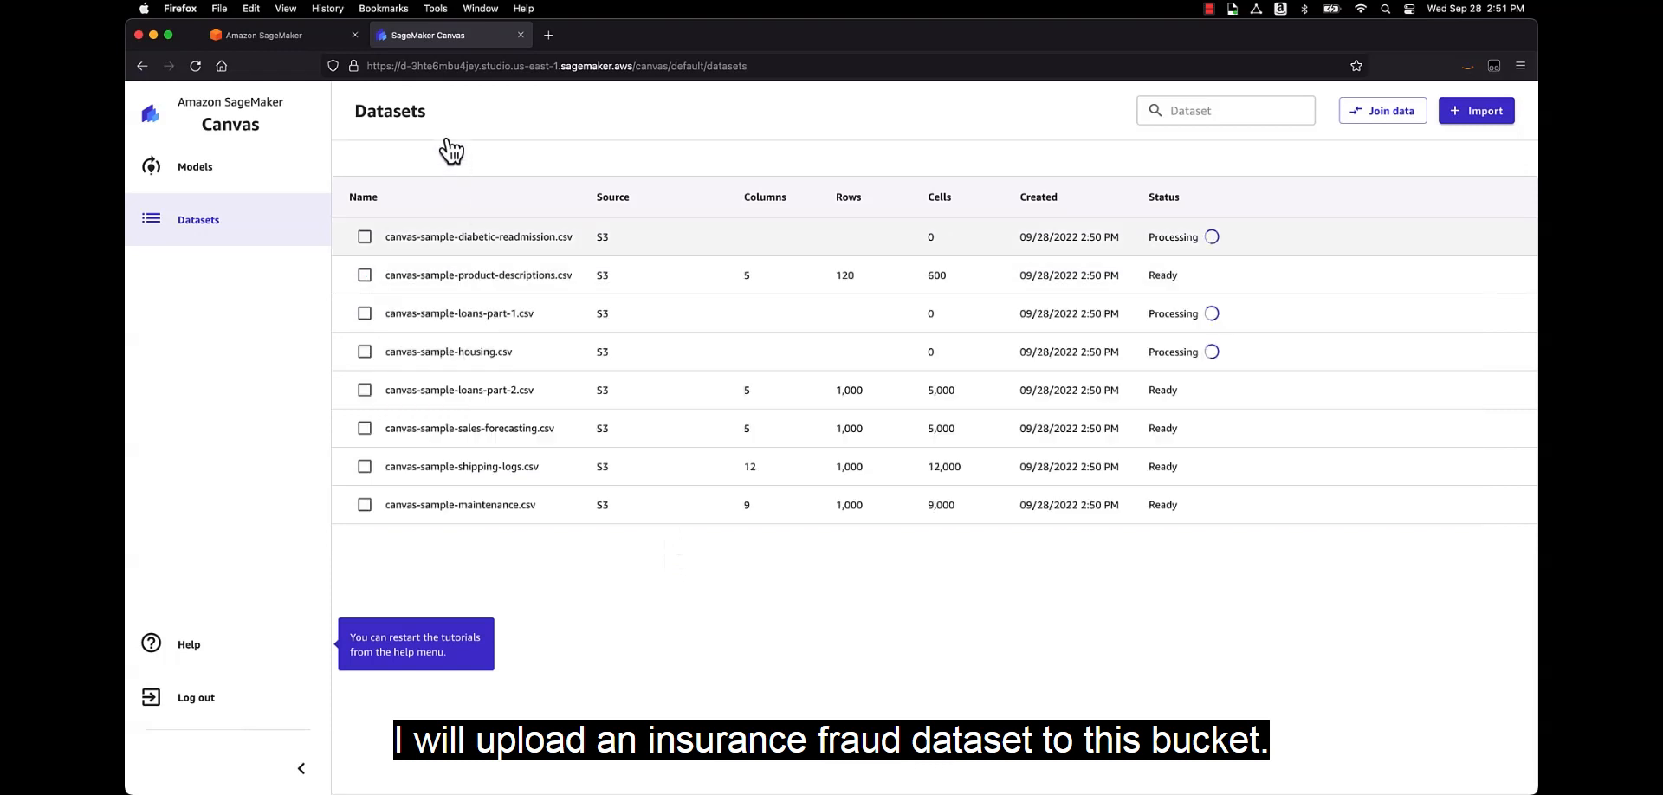
Step: Return to the AWS console, find the S3 buckets, and open the bucket whose name starts with sagemaker-us-east-1
{"action": "left_click", "coordinate": [277, 35]}
{"action": "left_click", "coordinate": [518, 95]}
{"action": "type", "text": "S3"}
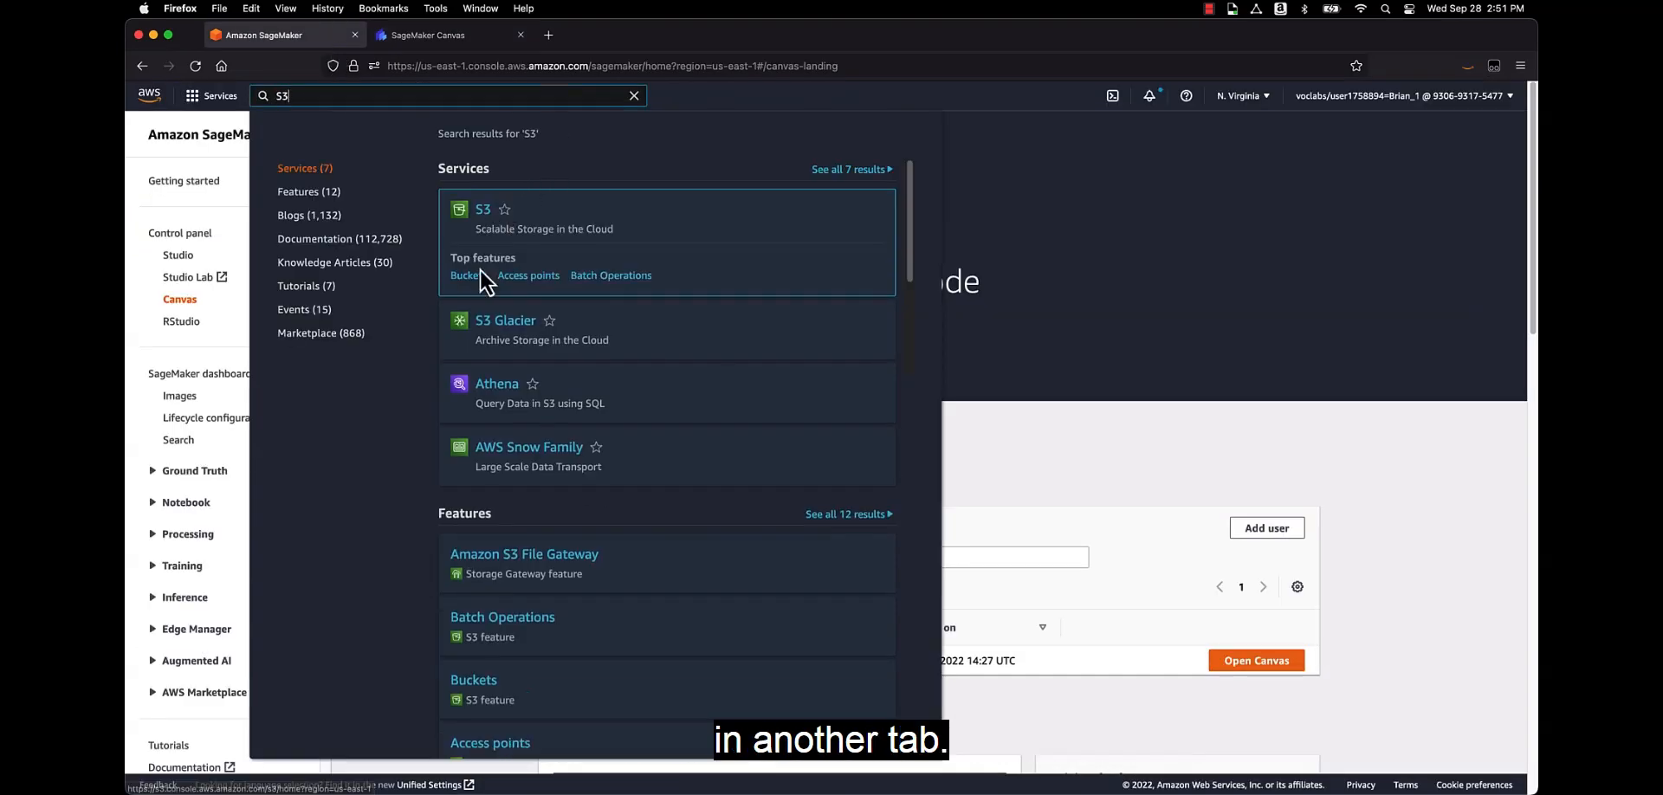
{"action": "left_click", "coordinate": [473, 281]}
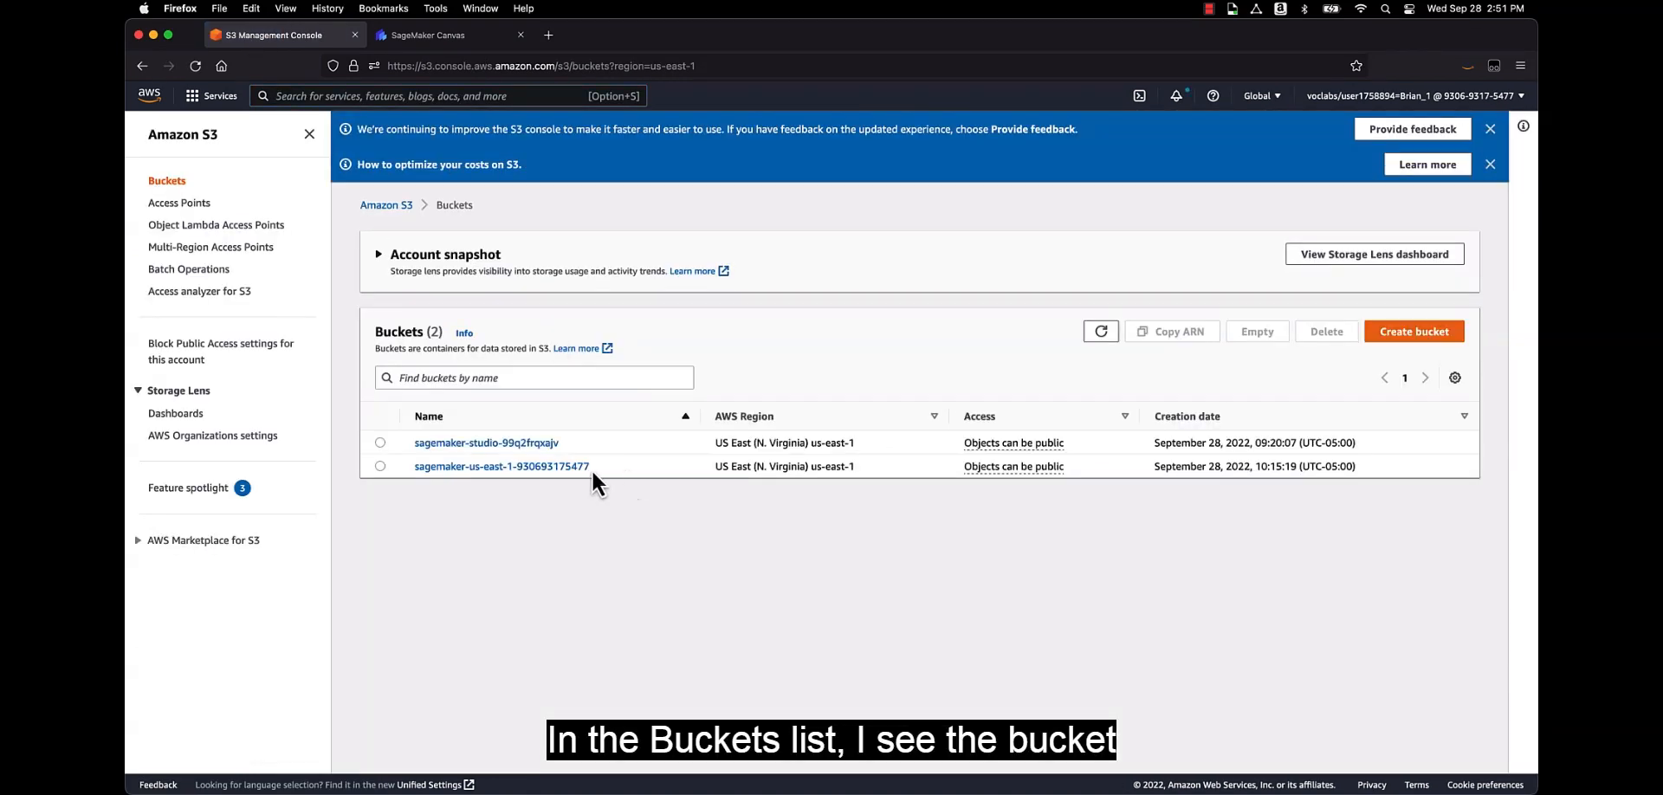
{"action": "left_click_drag", "start_coordinate": [592, 472], "coordinate": [418, 471]}
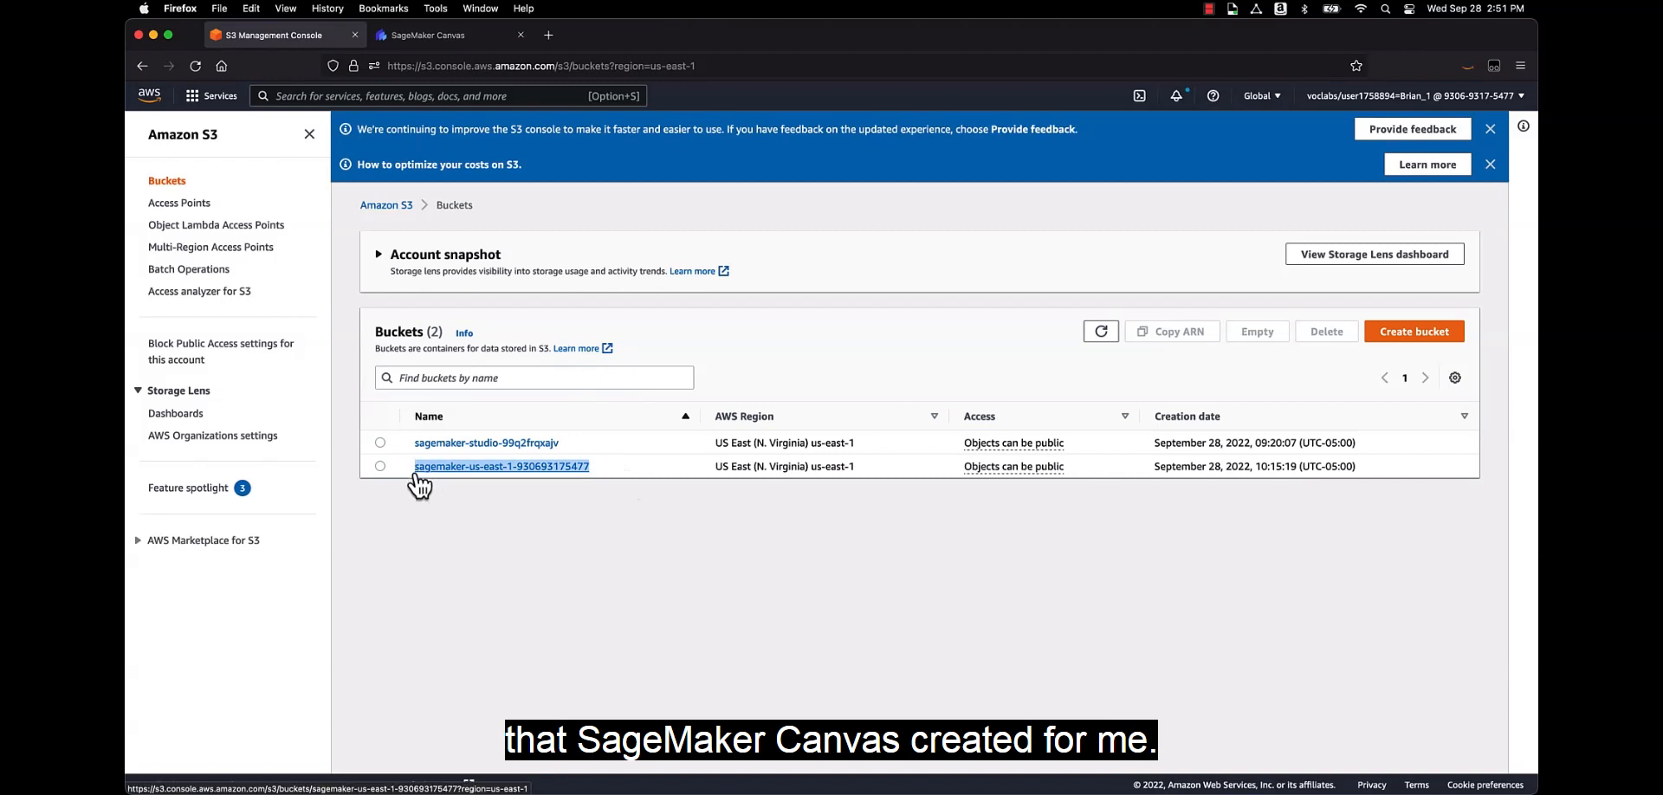
{"action": "left_click", "coordinate": [559, 470]}
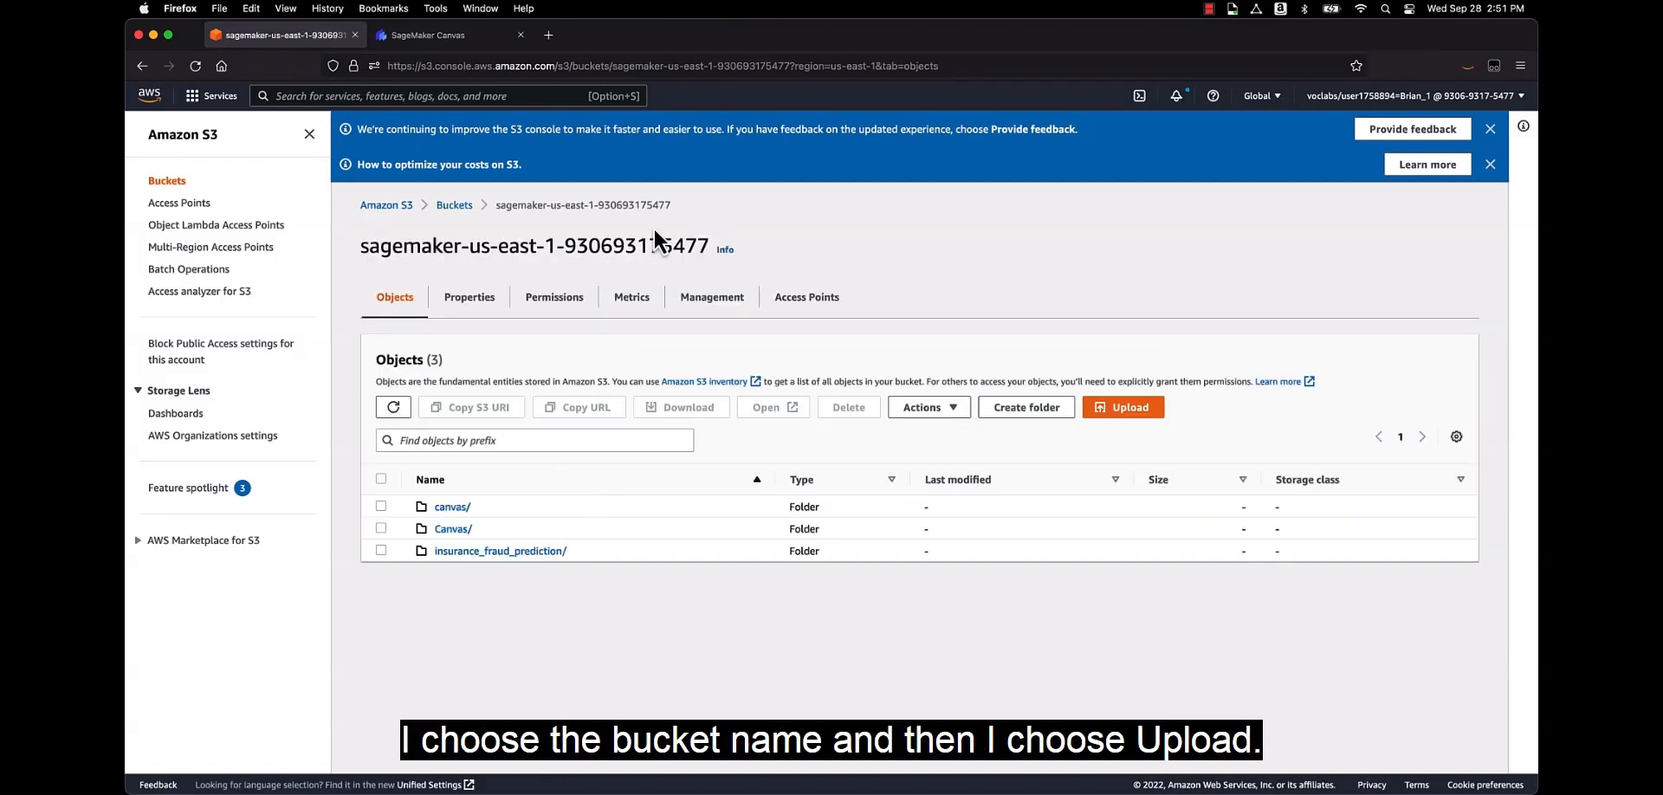
Step: Upload the insurance_claims.csv file to the open S3 bucket
{"action": "left_click", "coordinate": [1123, 407]}
{"action": "left_click", "coordinate": [653, 367]}
{"action": "double_click", "coordinate": [707, 214]}
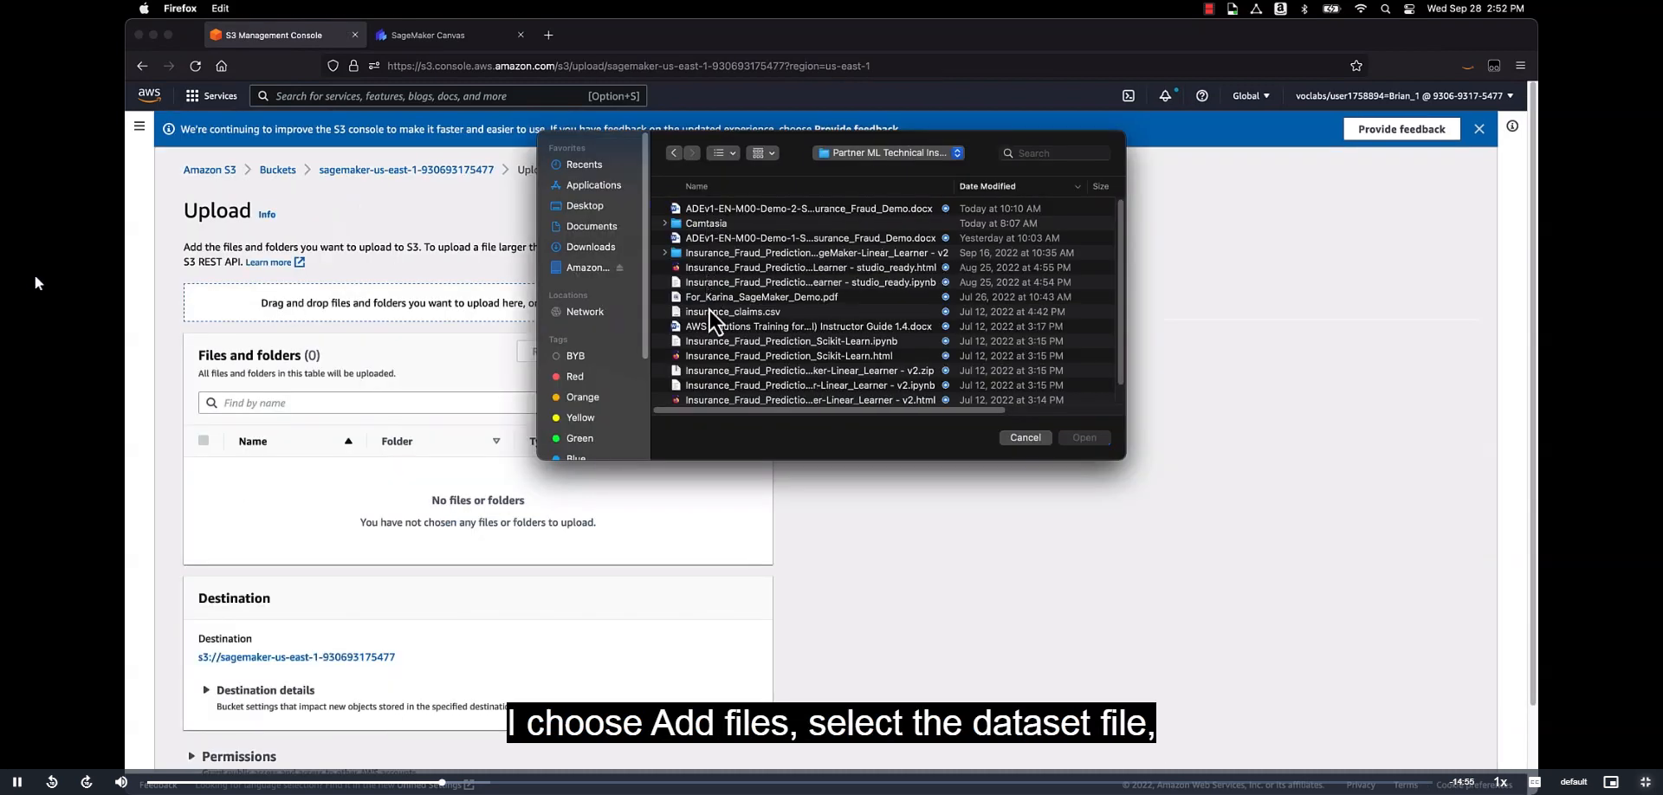
{"action": "left_click", "coordinate": [709, 311]}
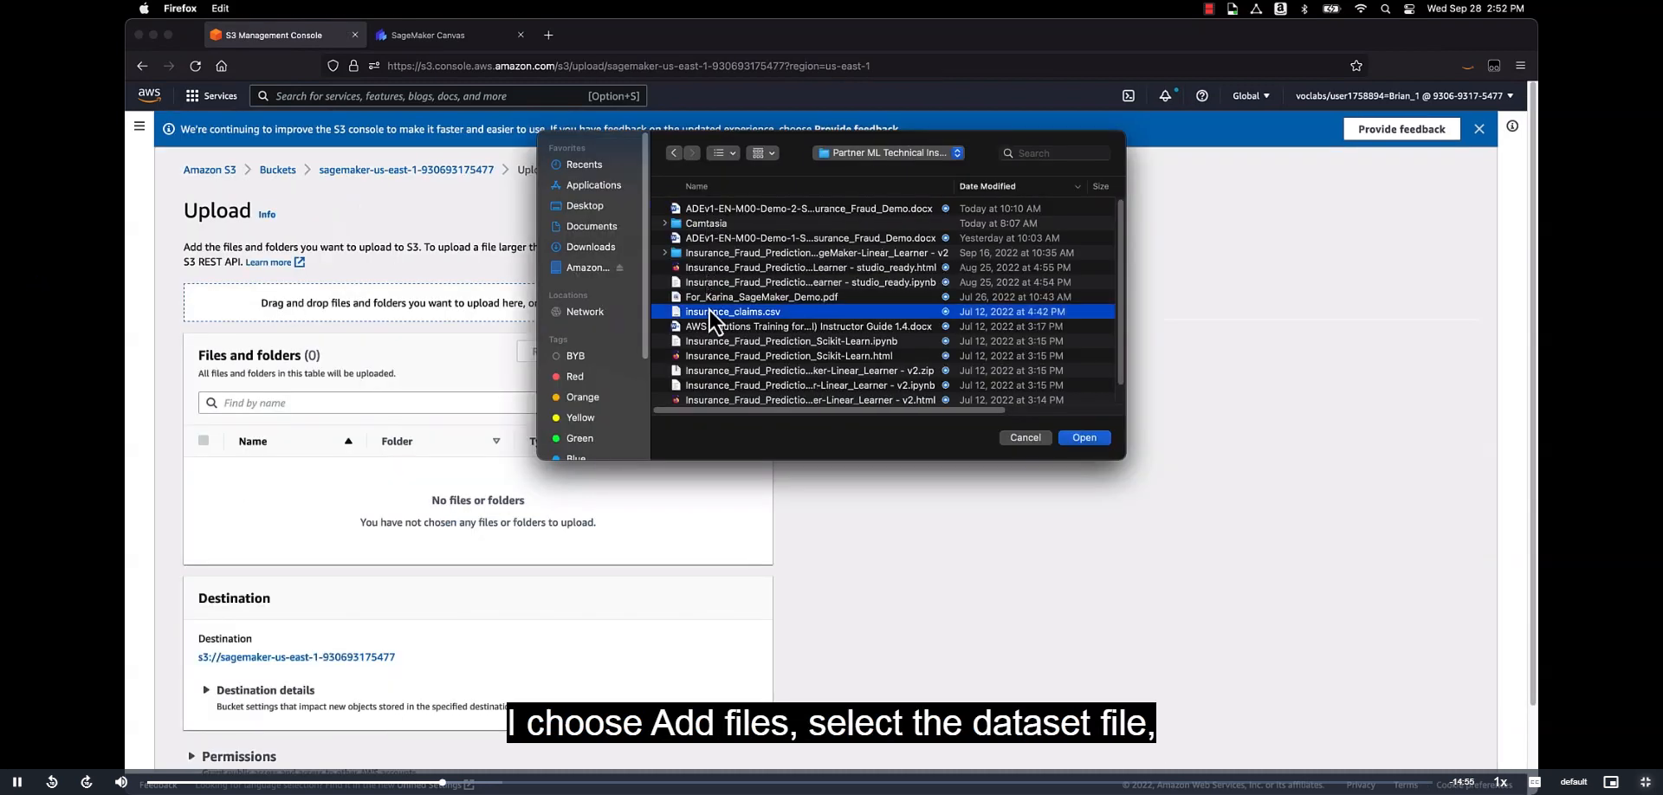
{"action": "left_click", "coordinate": [1084, 438]}
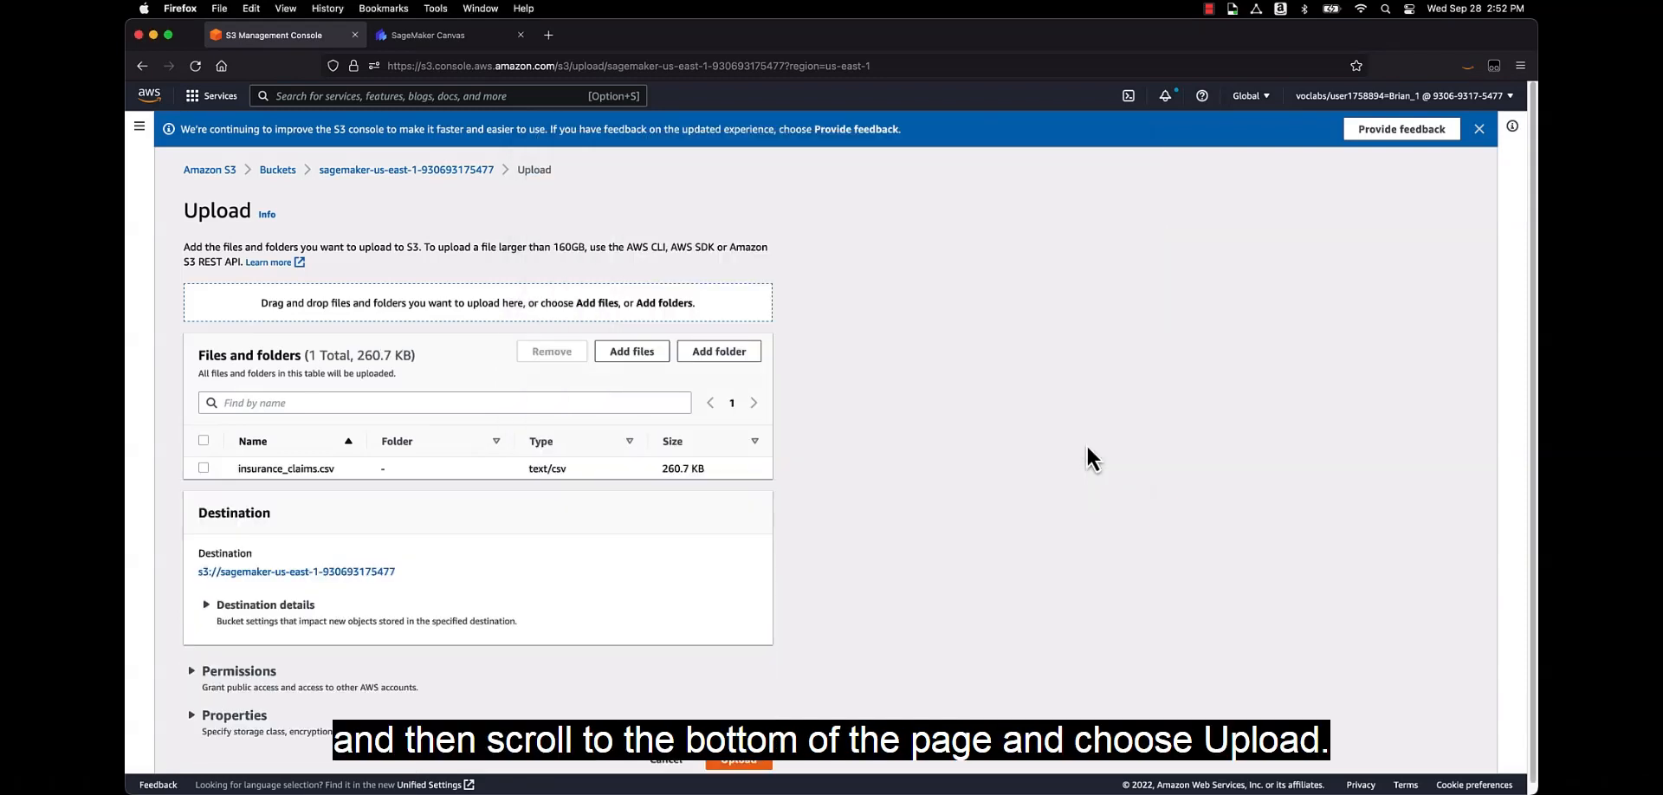
{"action": "left_click", "coordinate": [721, 764]}
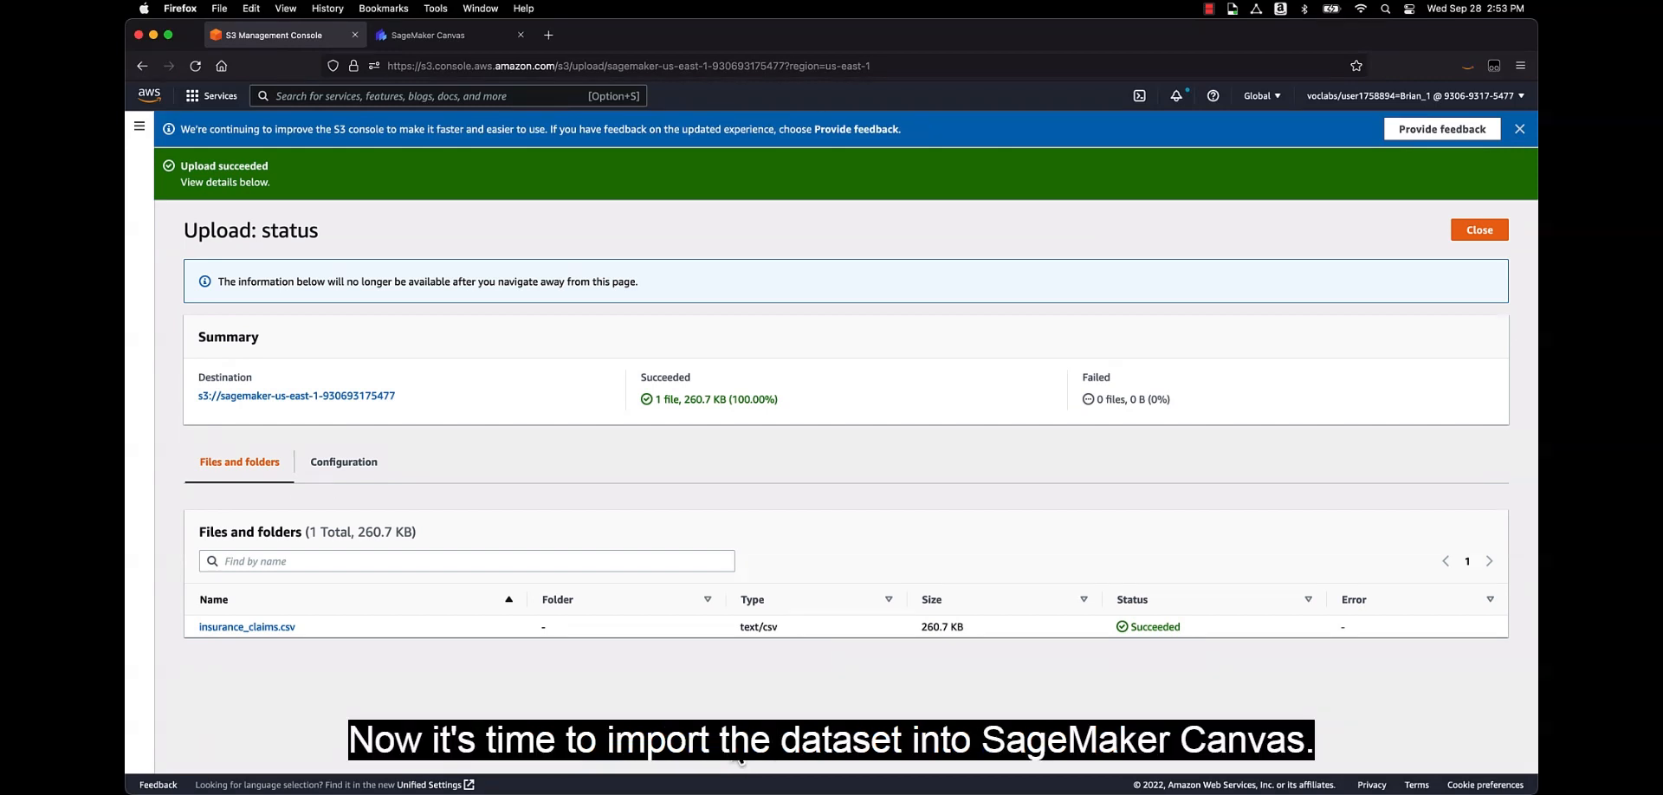
Step: Switch to SageMaker Canvas and select insurance_claims.csv from the sagemaker-us-east-1 S3 bucket for a dataset import
{"action": "left_click", "coordinate": [475, 40]}
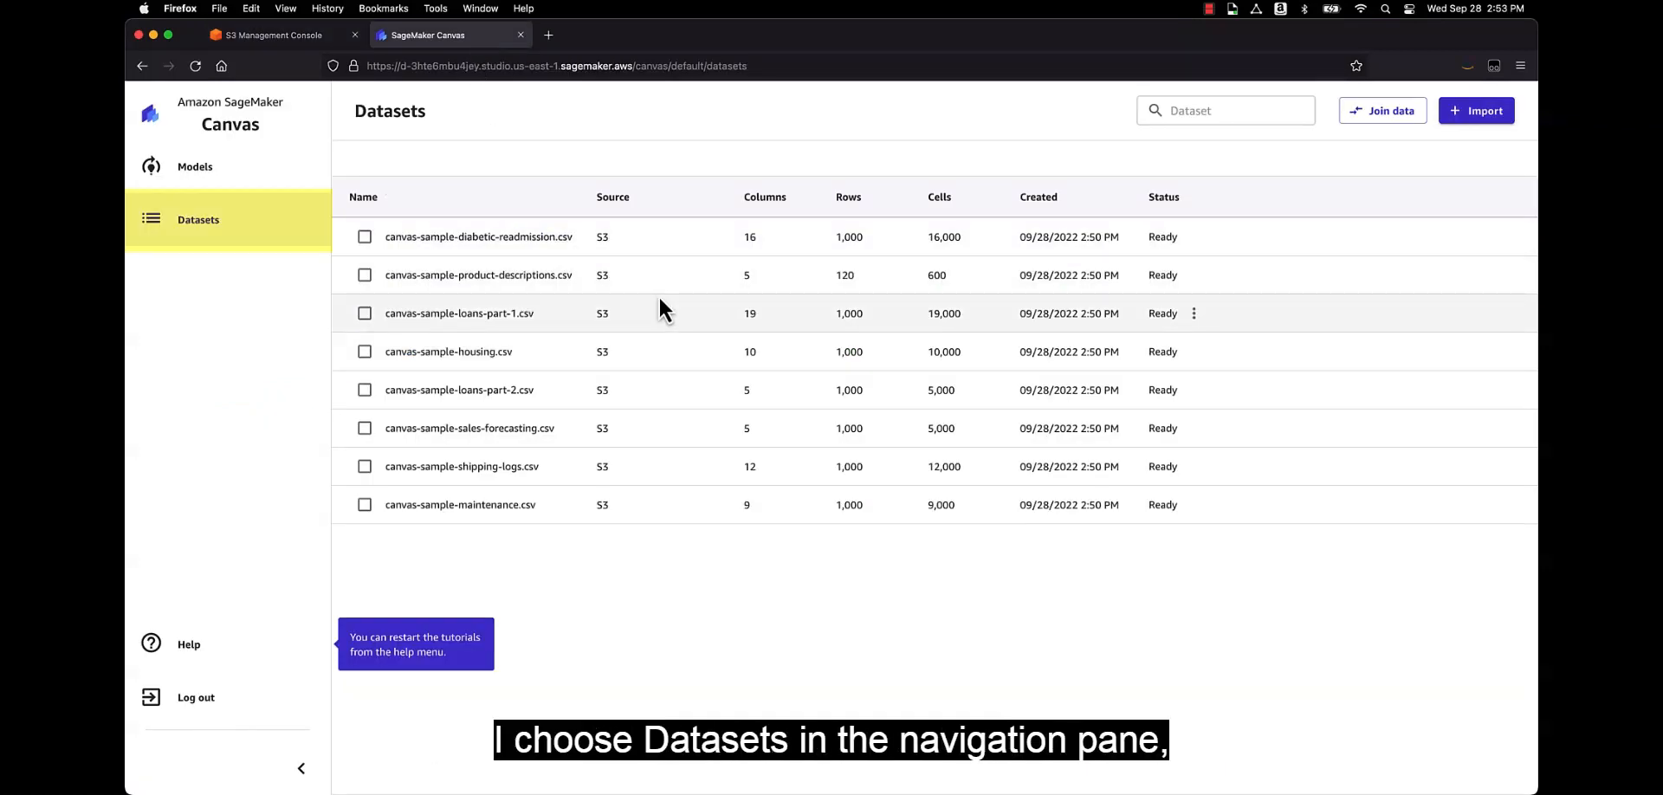
{"action": "left_click", "coordinate": [1475, 111]}
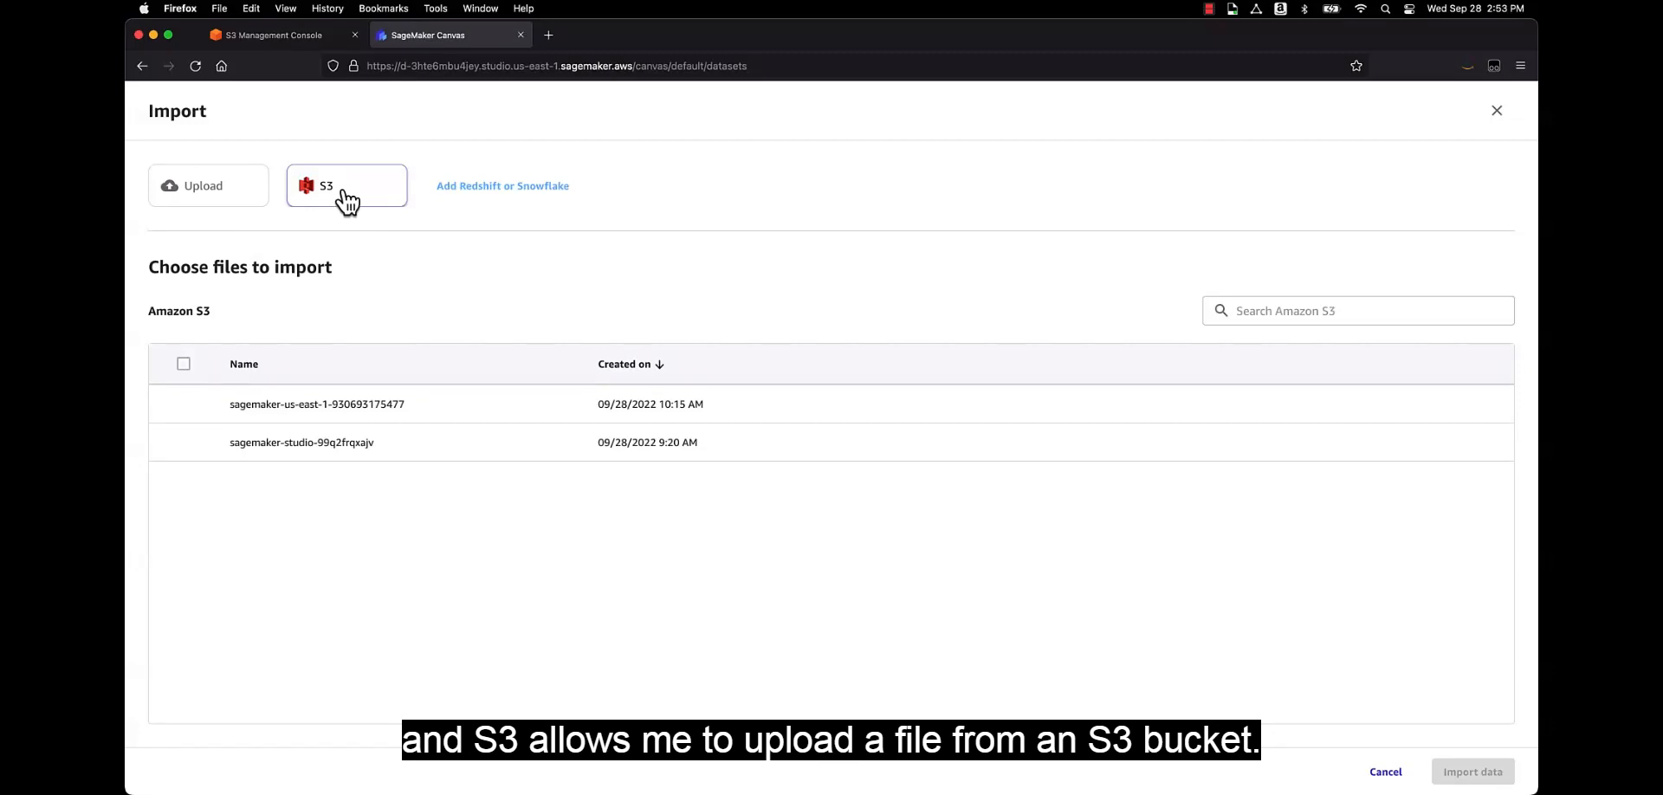
{"action": "left_click", "coordinate": [286, 411]}
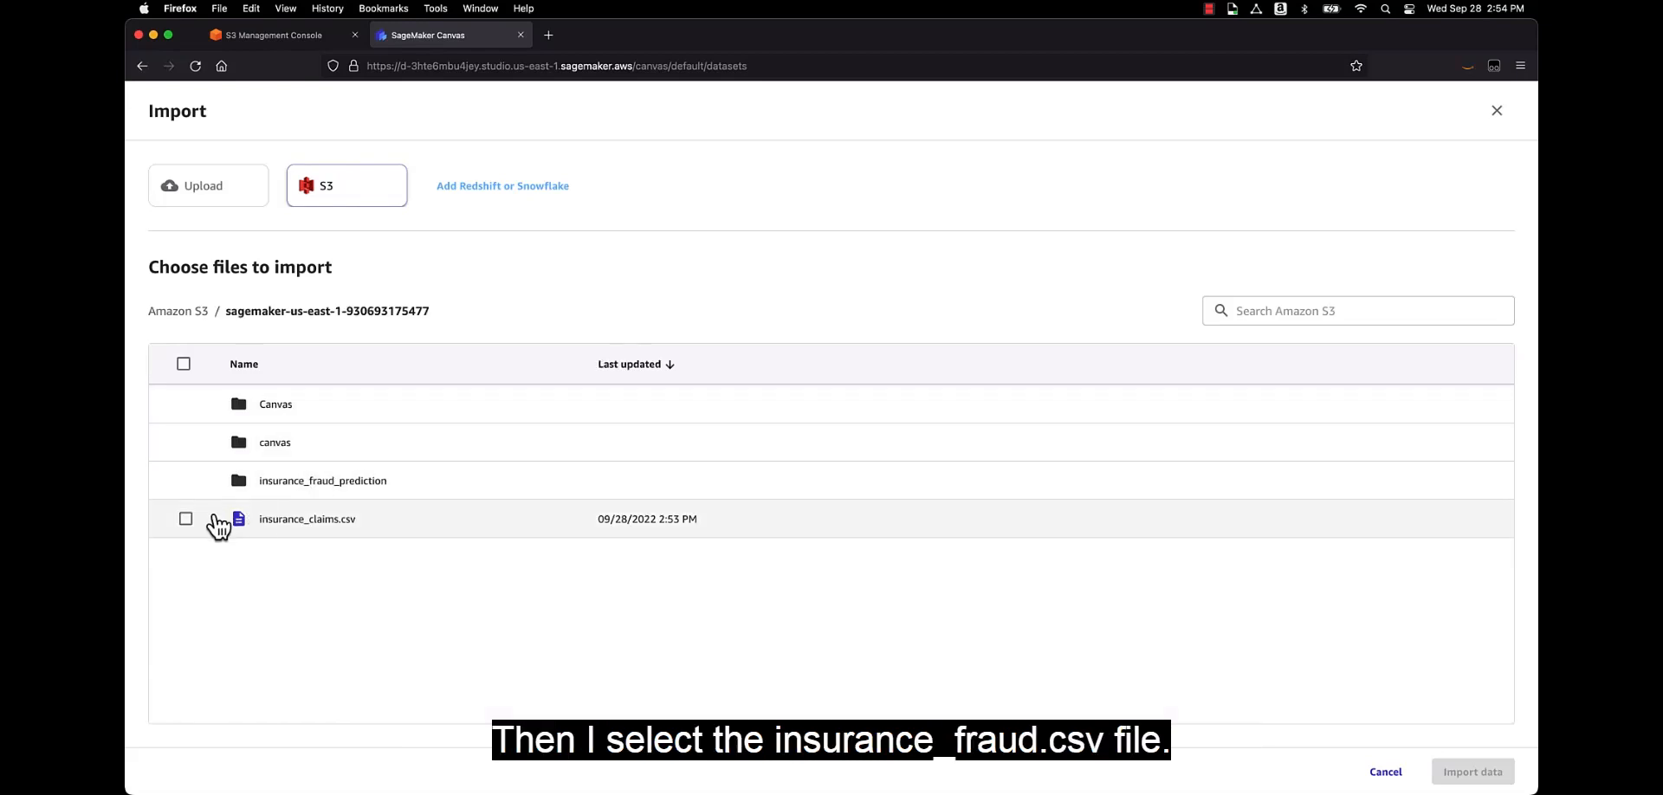
{"action": "left_click", "coordinate": [185, 520]}
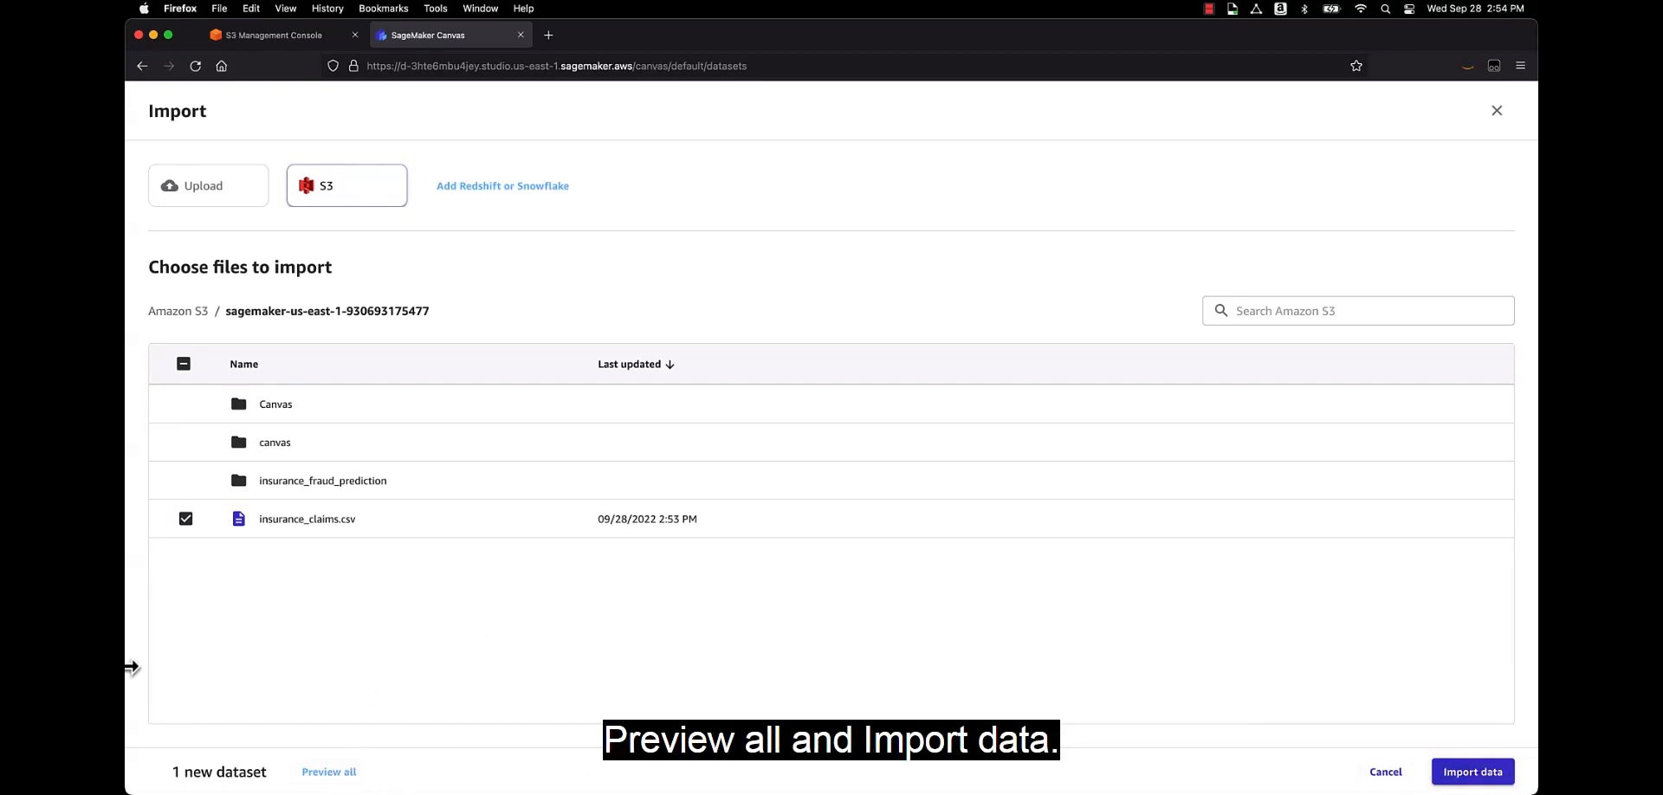
Step: Preview the rows and columns of insurance_claims.csv and import it as a dataset
{"action": "left_click", "coordinate": [327, 772]}
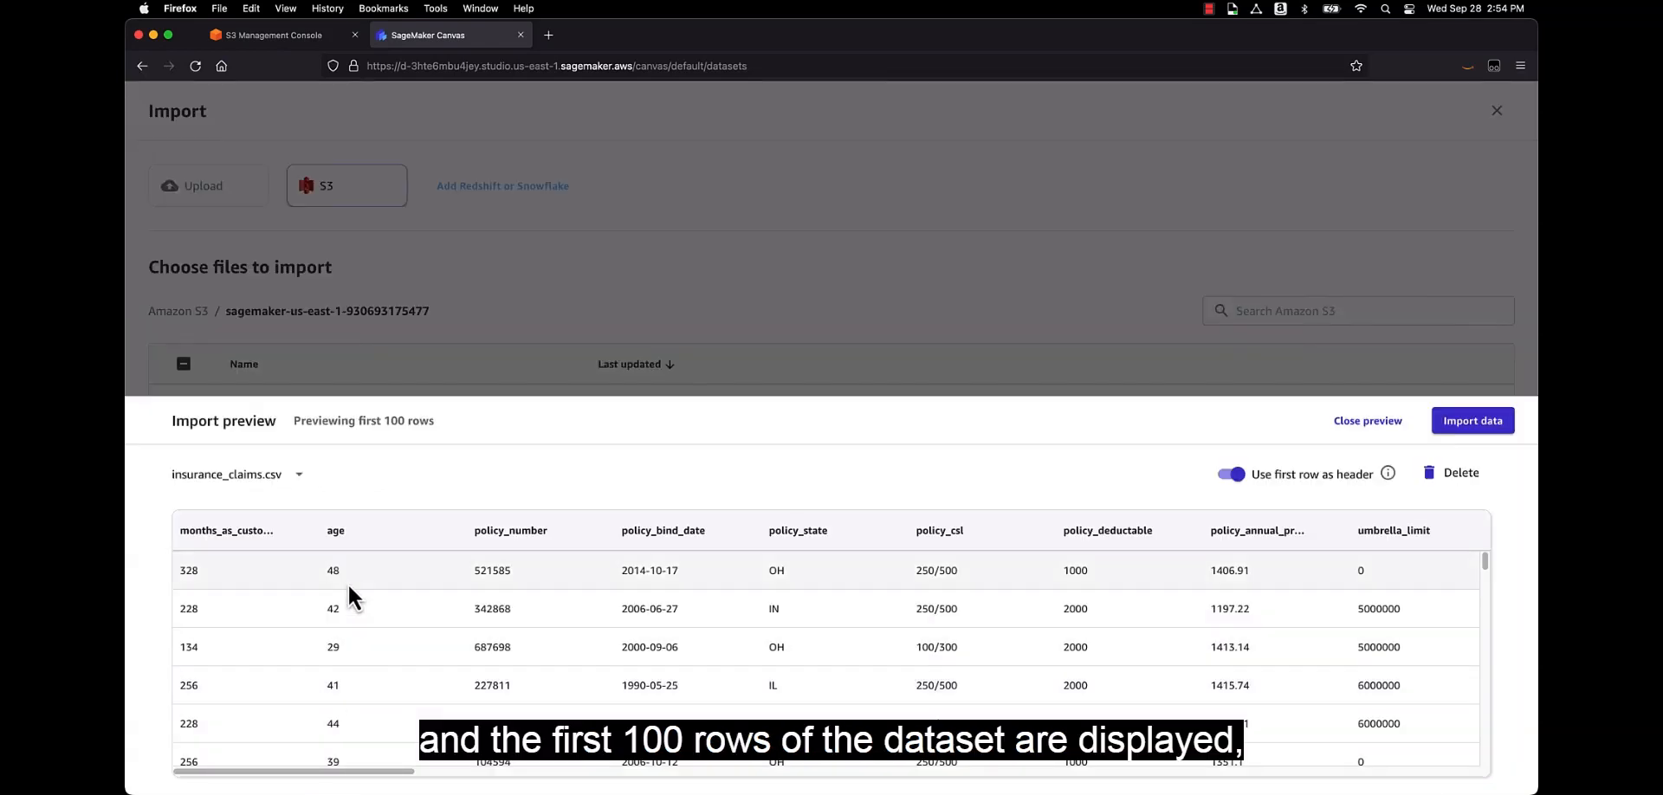
{"action": "scroll", "coordinate": [363, 660], "scroll_direction": "down", "scroll_amount": 10}
{"action": "scroll", "coordinate": [385, 655], "scroll_direction": "down", "scroll_amount": 10}
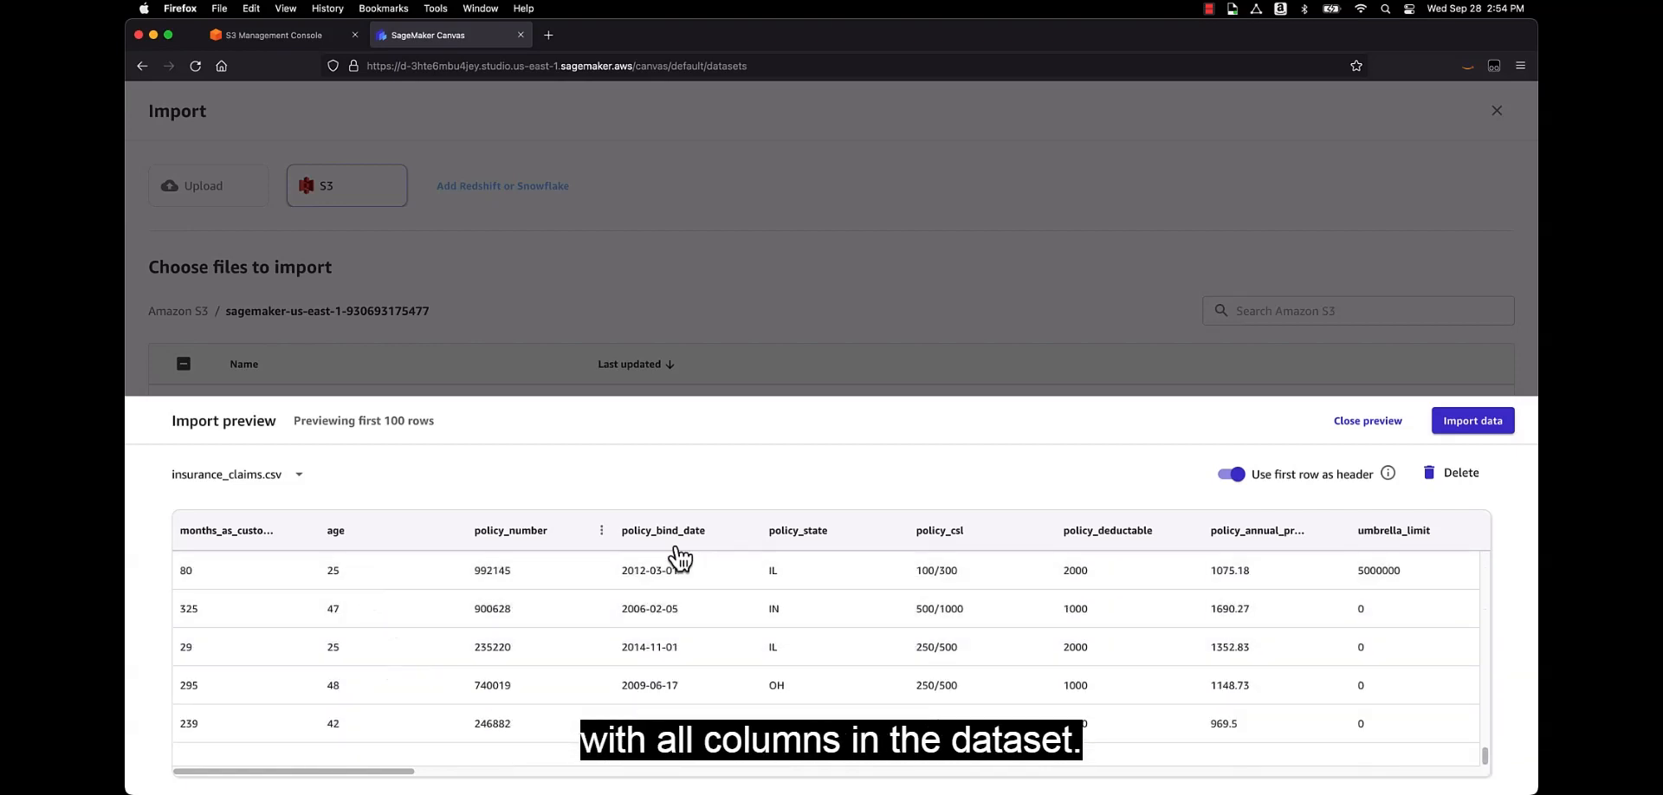
{"action": "left_click_drag", "start_coordinate": [408, 771], "coordinate": [1477, 773]}
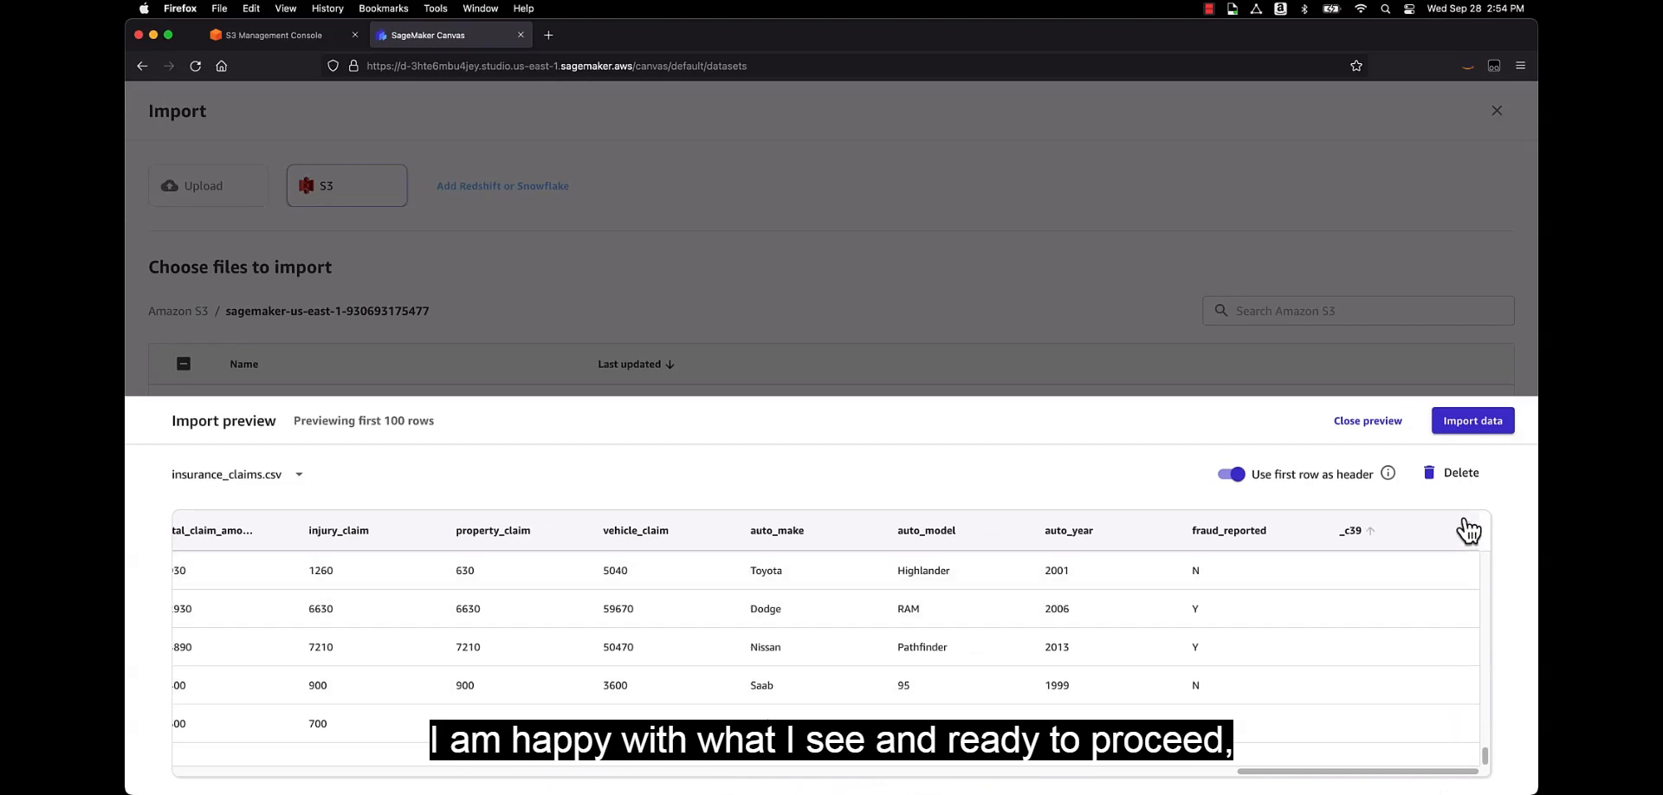
{"action": "left_click", "coordinate": [1472, 422]}
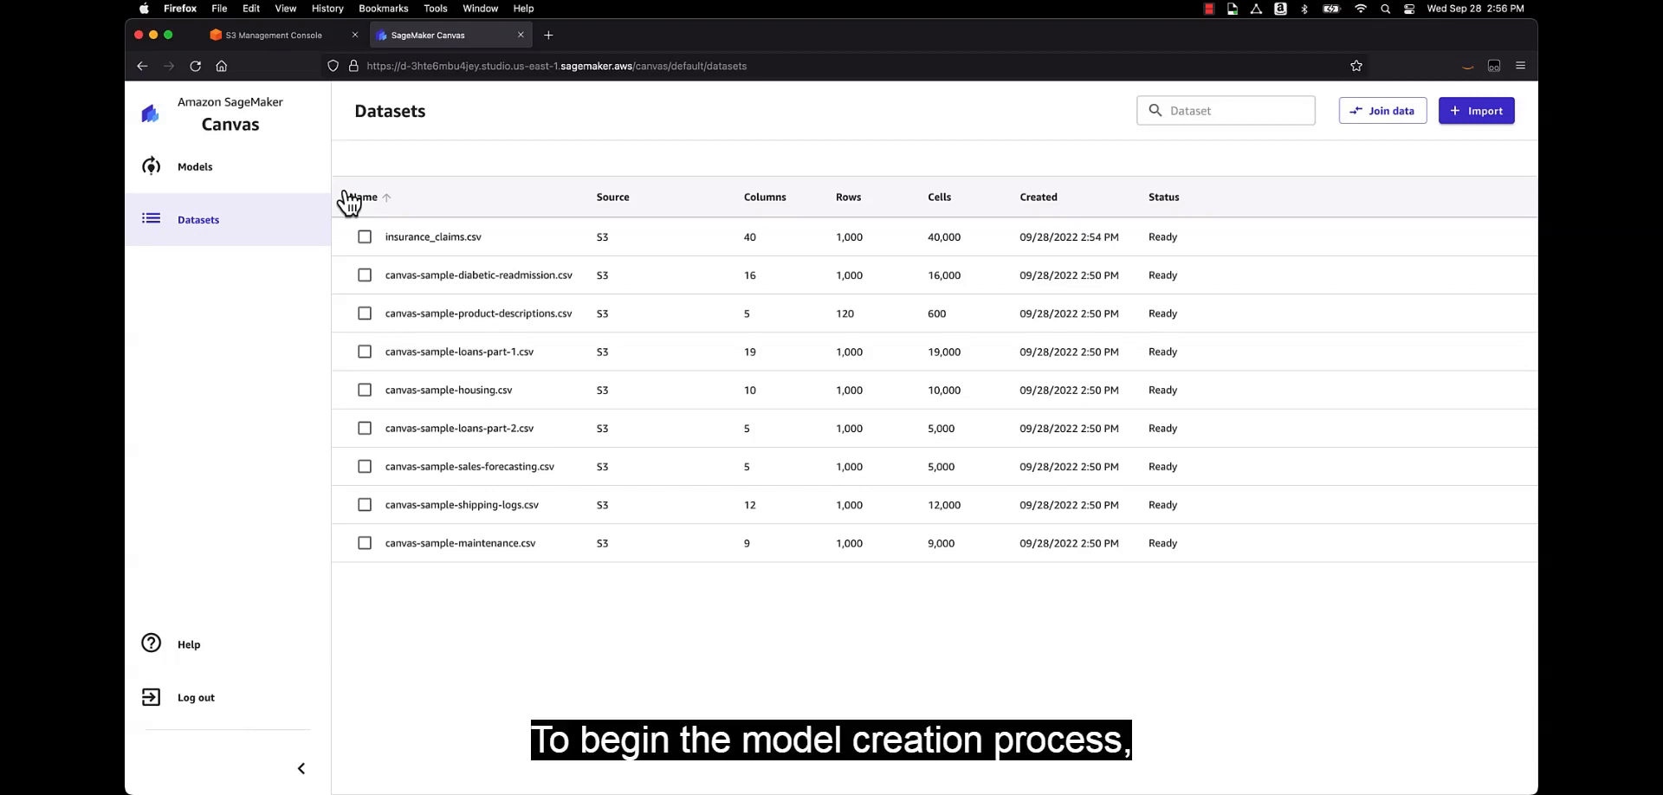
Step: Create a new model named Insurance Fraud
{"action": "left_click", "coordinate": [227, 176]}
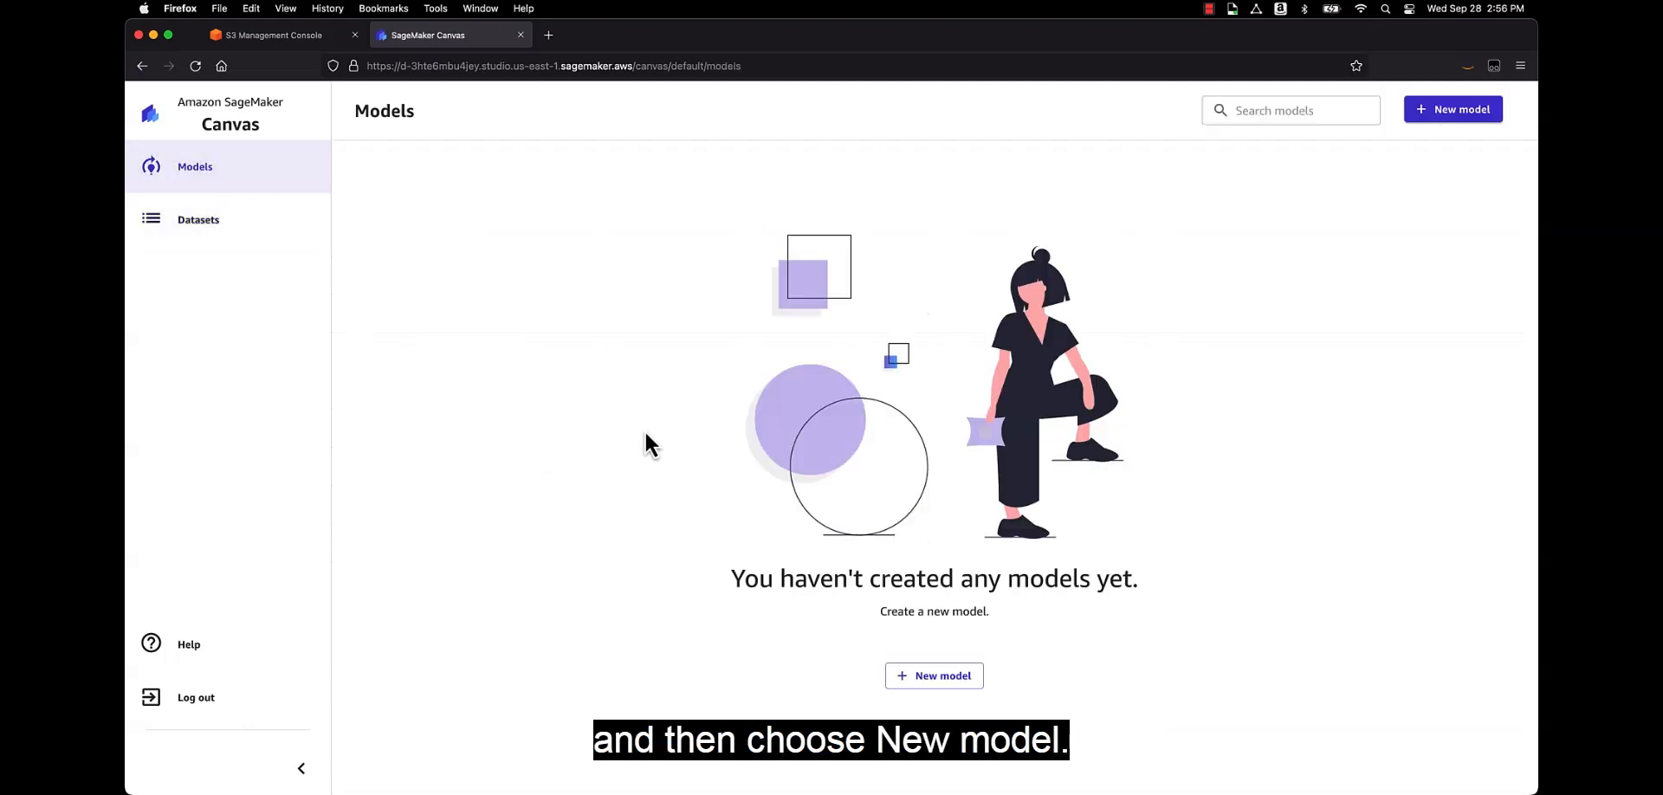
{"action": "left_click", "coordinate": [925, 677]}
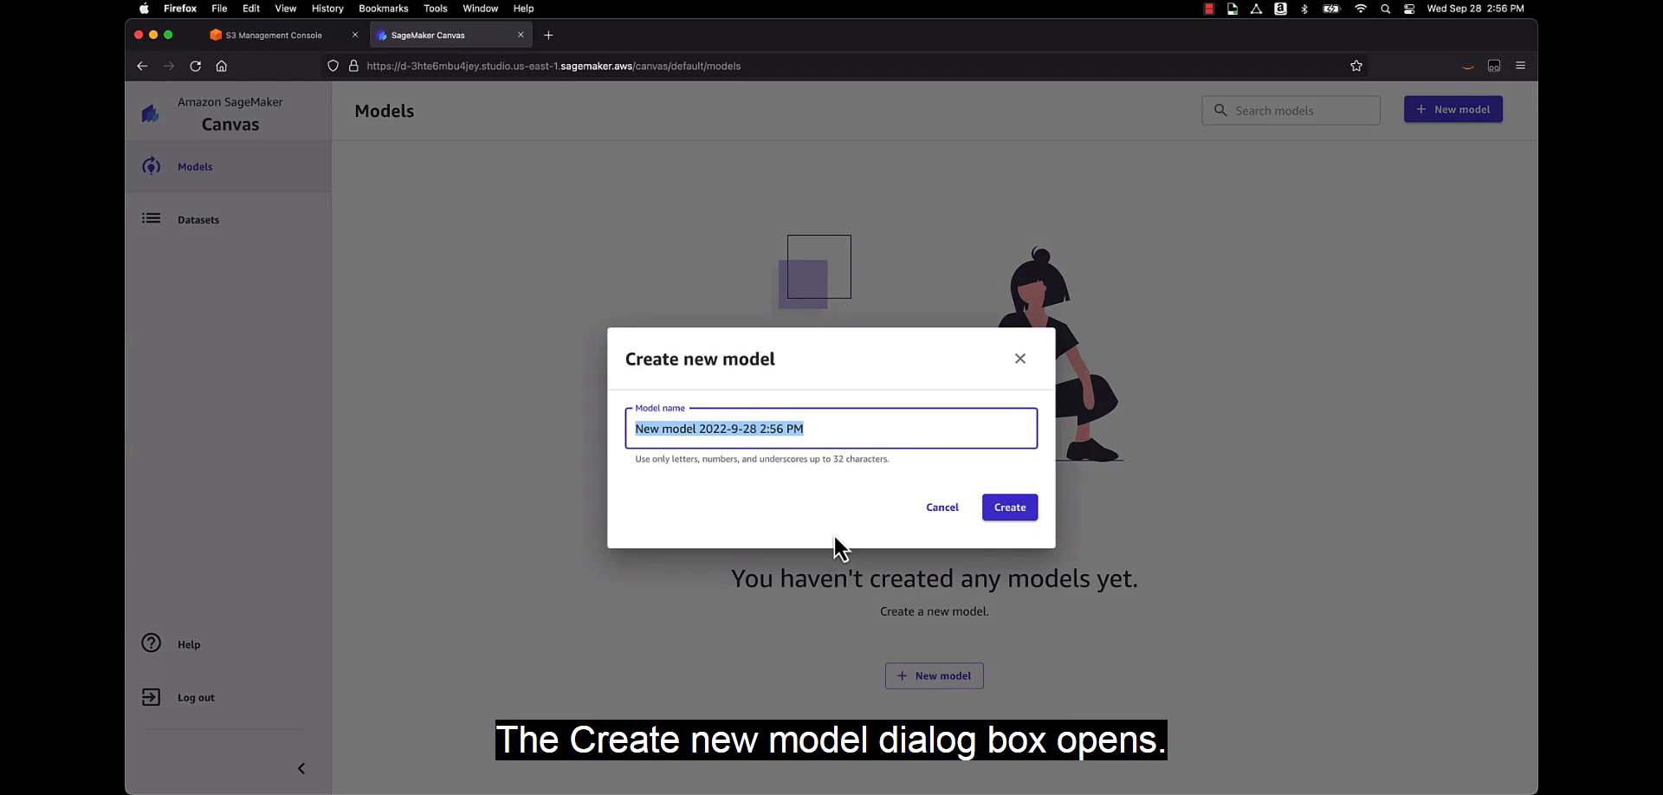
{"action": "left_click_drag", "start_coordinate": [830, 443], "coordinate": [630, 431]}
{"action": "type", "text": "Insurance Fraud"}
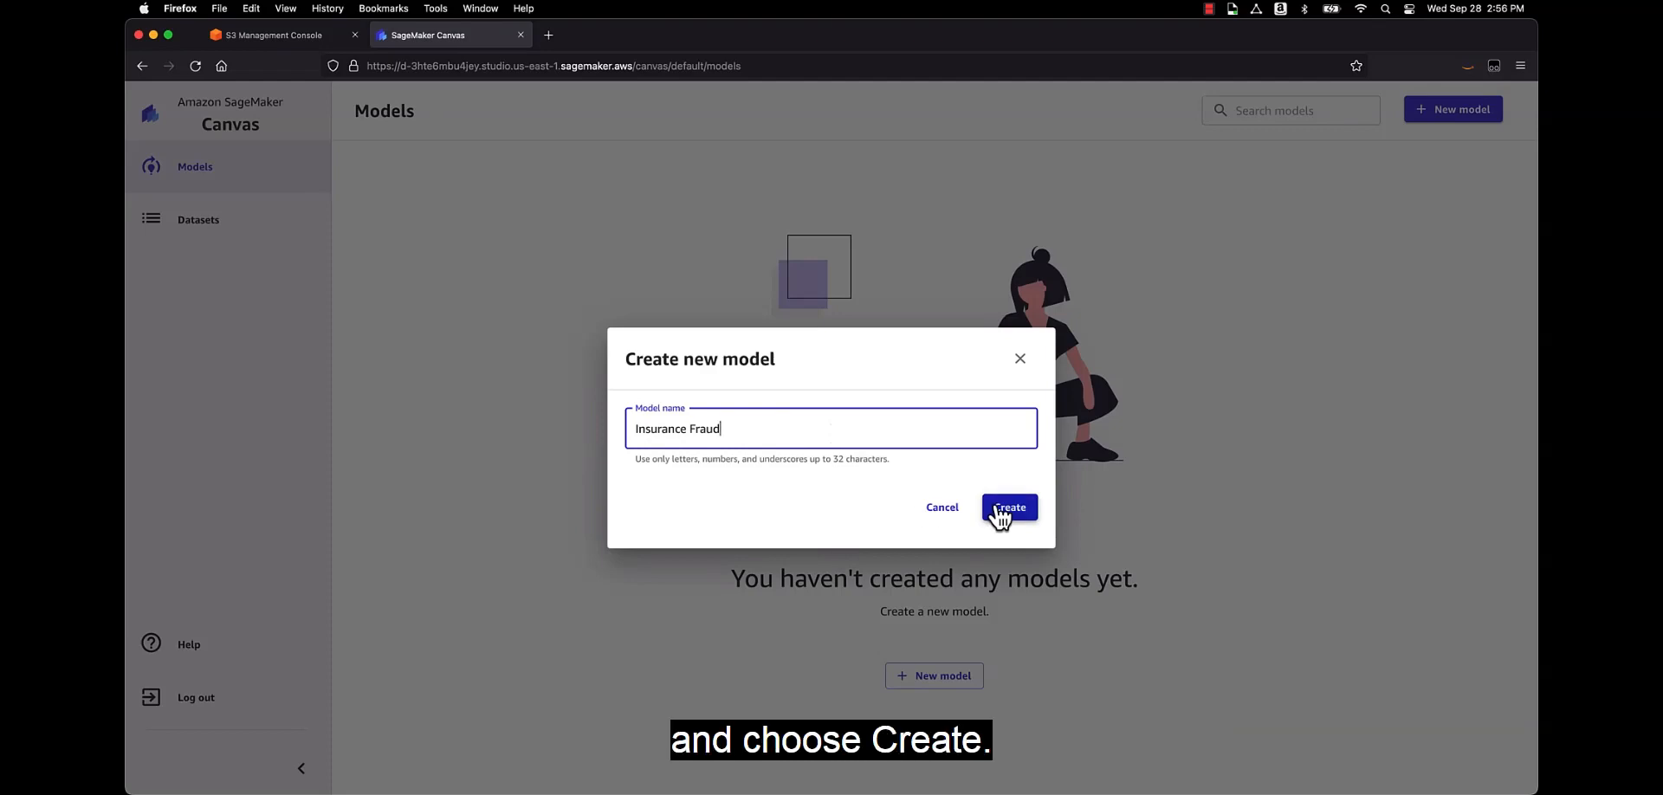
{"action": "left_click", "coordinate": [997, 510]}
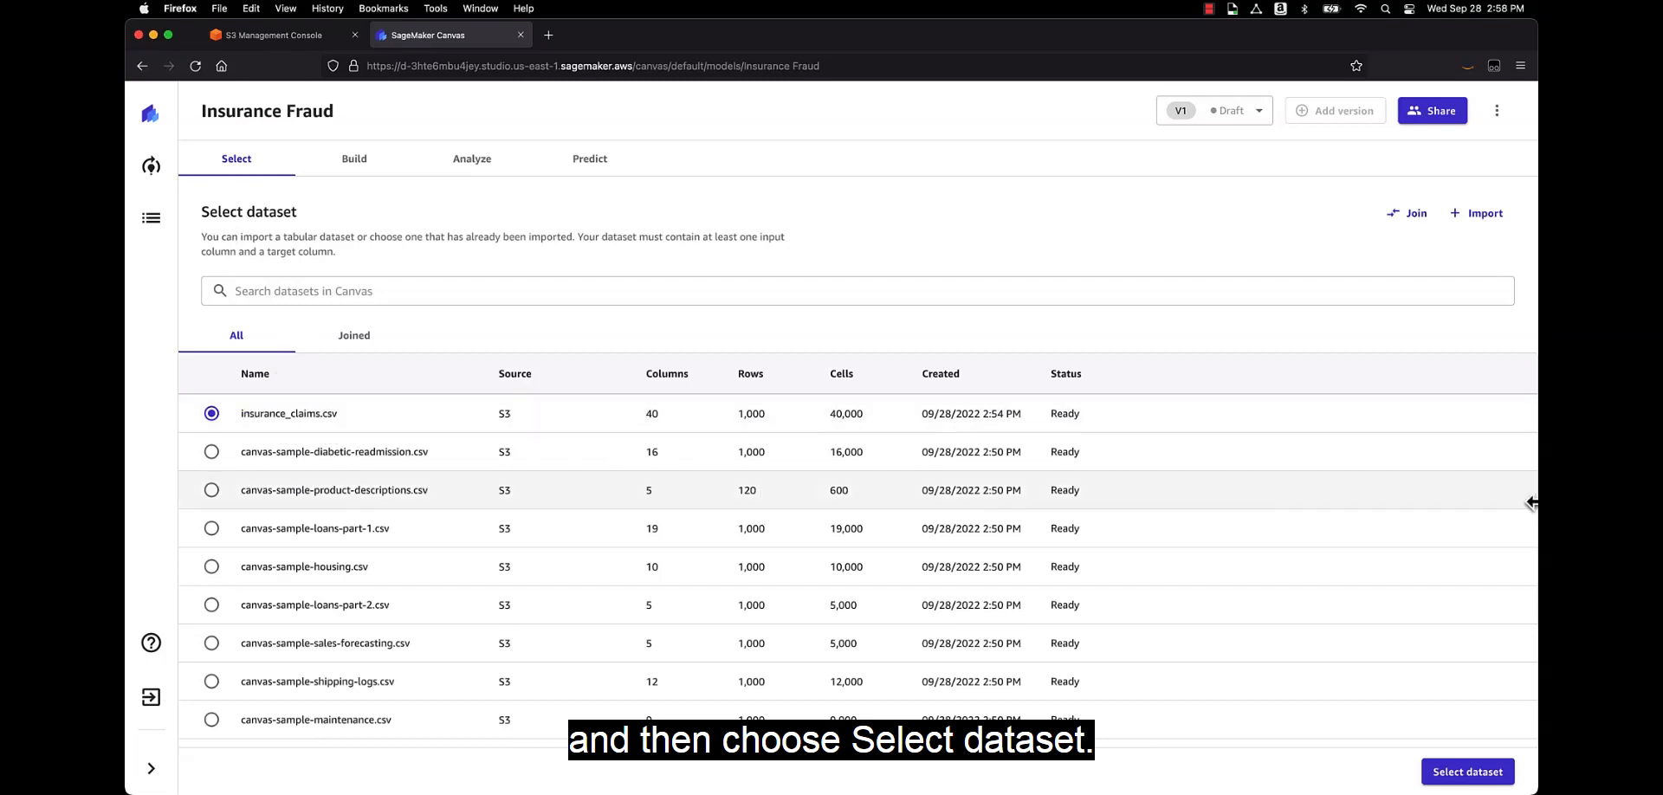
Step: Use insurance_claims.csv as the model's dataset and set fraud_reported as the target column
{"action": "left_click", "coordinate": [1468, 773]}
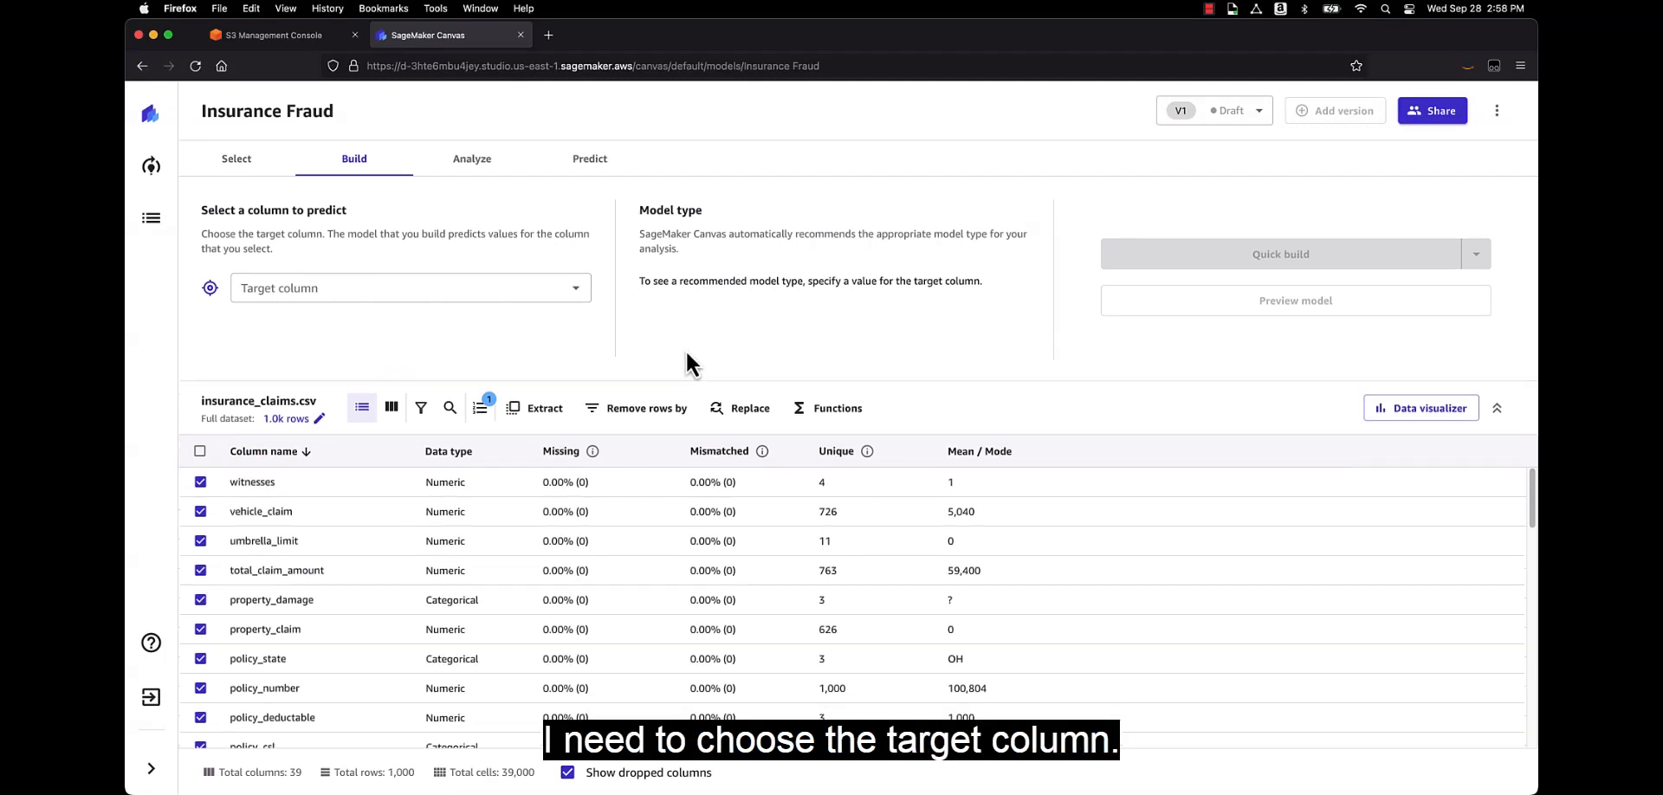
{"action": "left_click", "coordinate": [575, 288]}
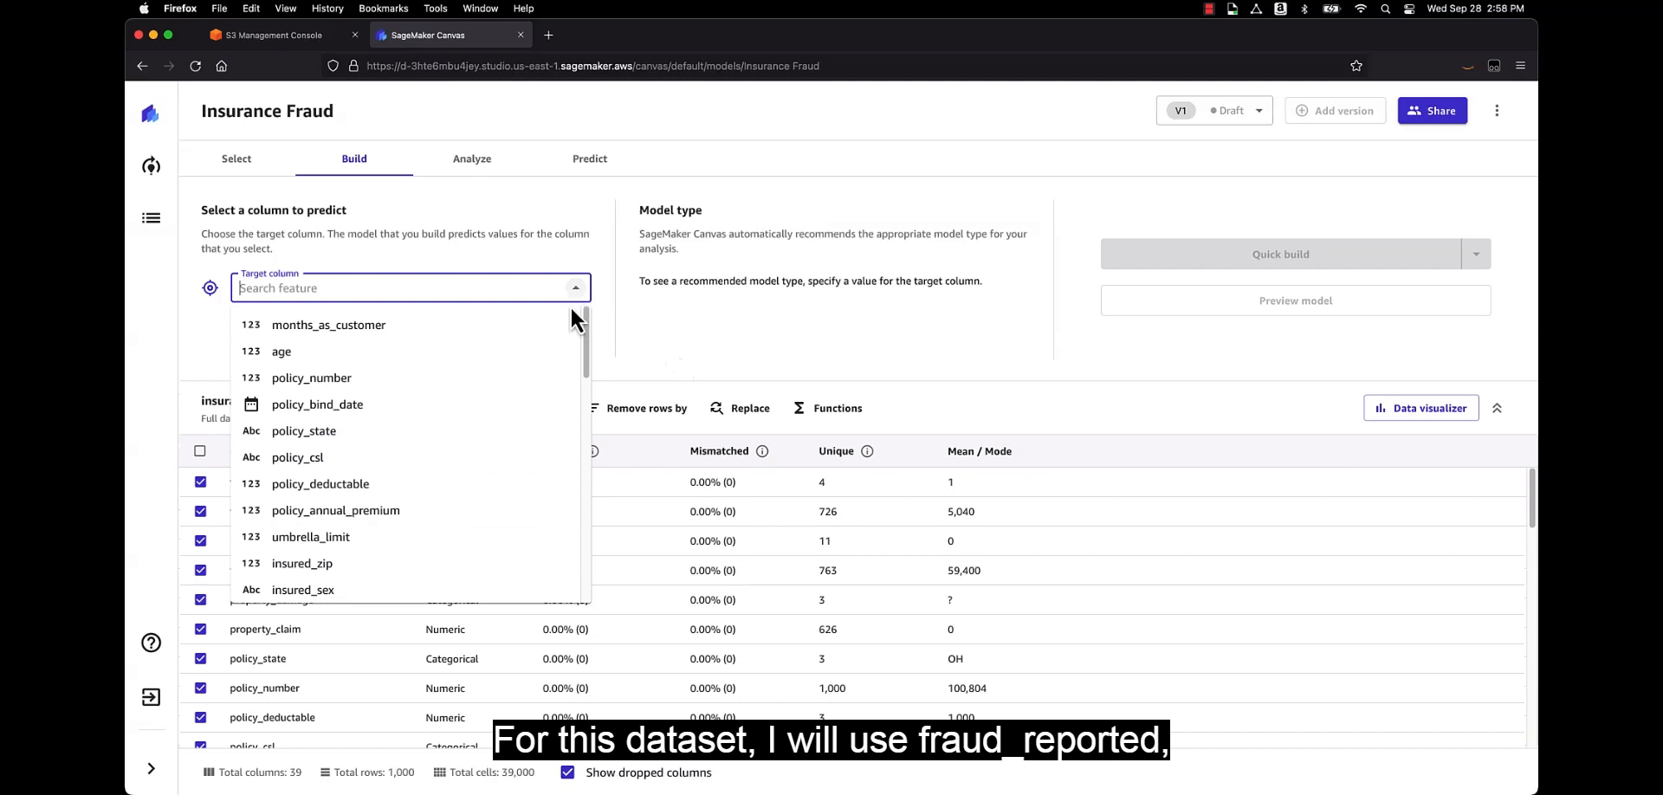
{"action": "scroll", "coordinate": [539, 420], "scroll_direction": "down", "scroll_amount": 1}
{"action": "scroll", "coordinate": [538, 420], "scroll_direction": "down", "scroll_amount": 5}
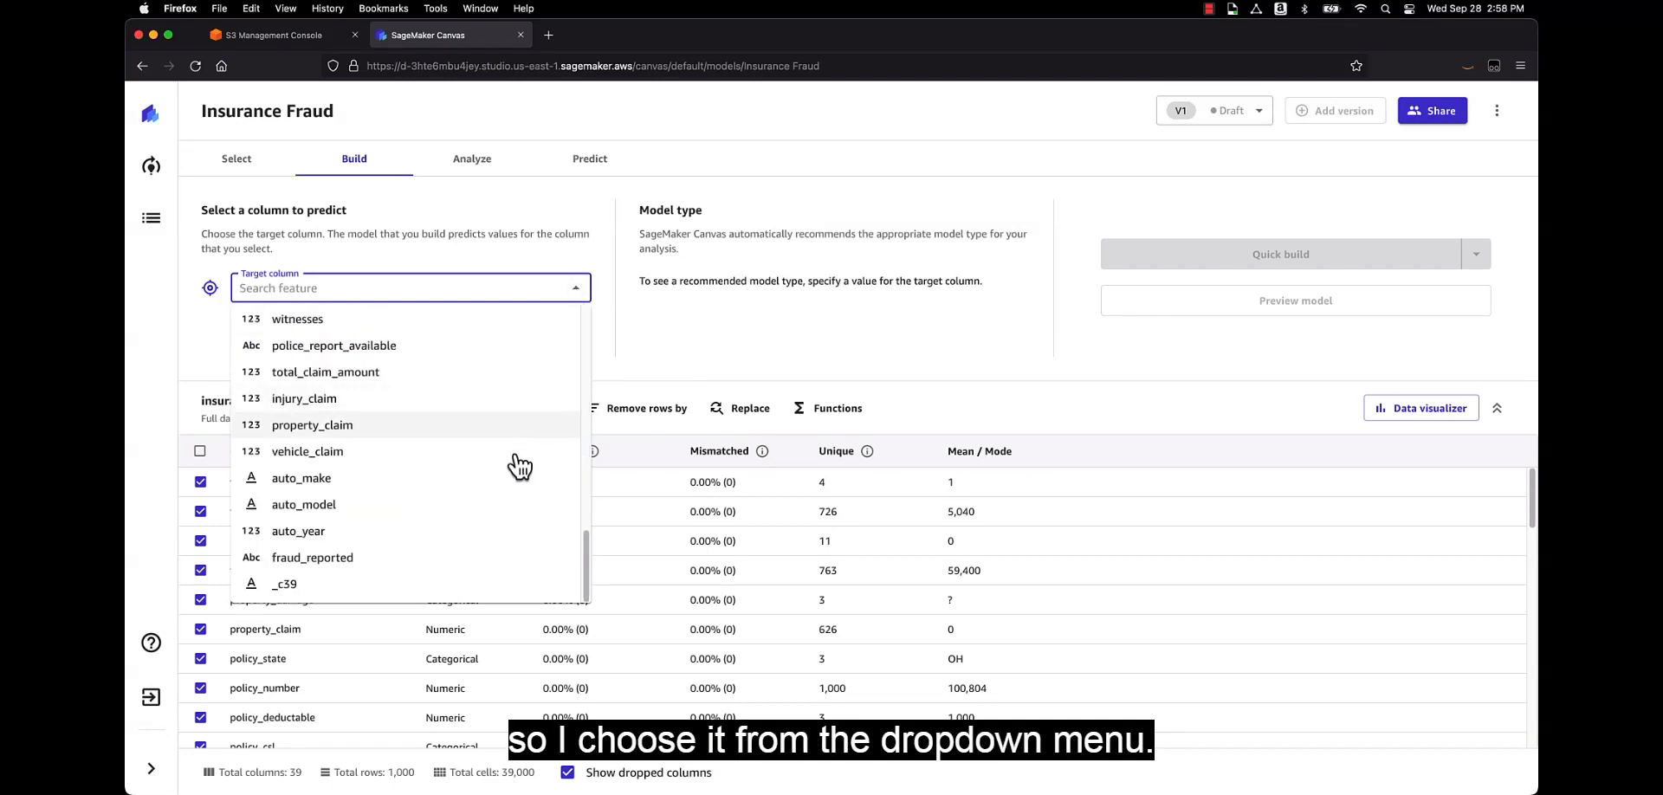
{"action": "left_click", "coordinate": [485, 559]}
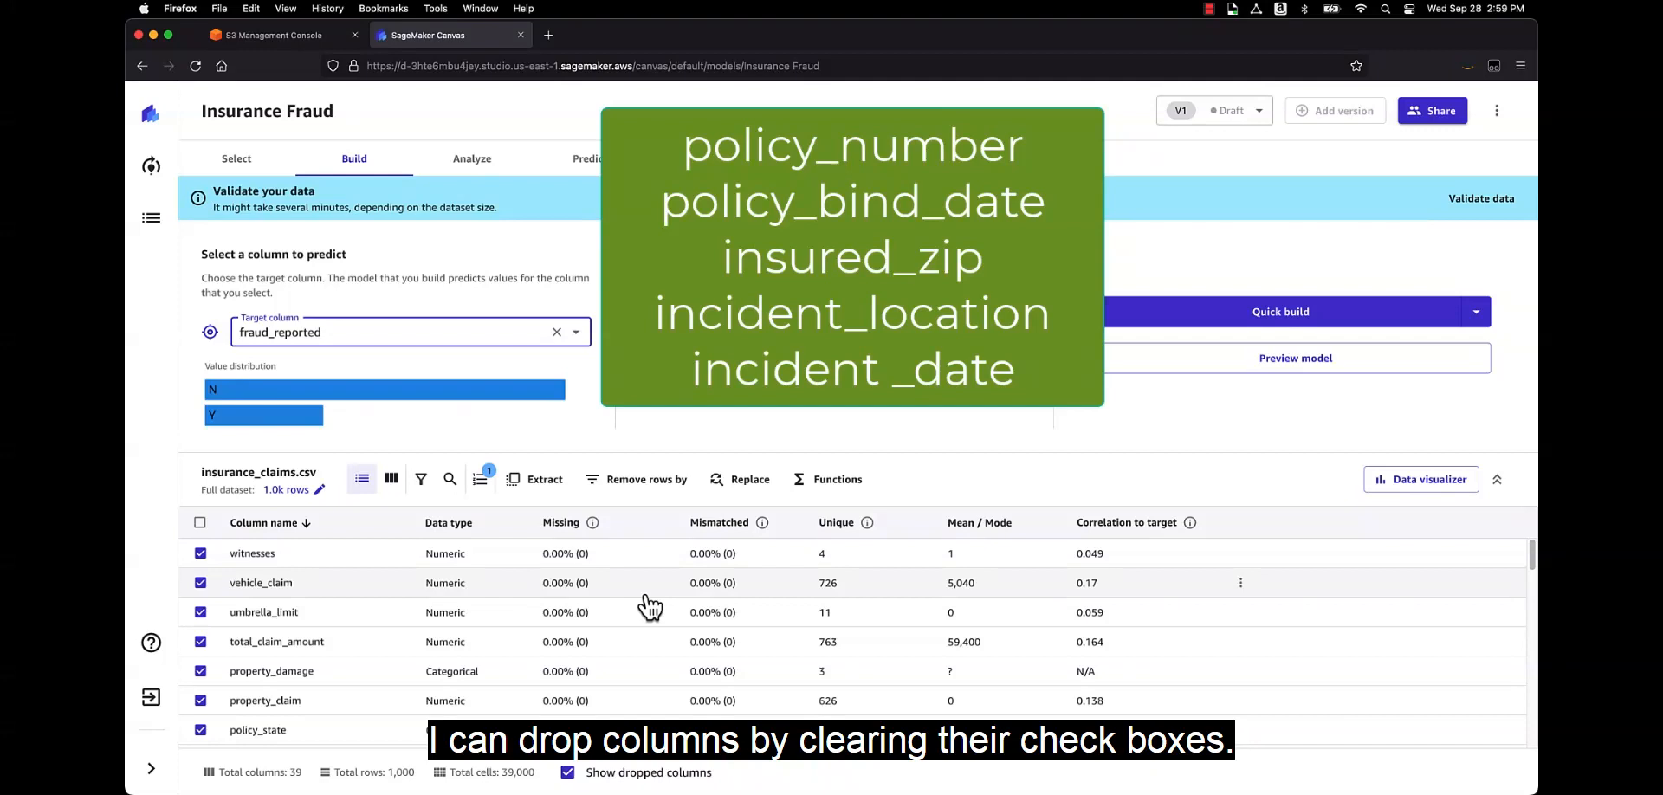
Step: Drop the columns policy_number, policy_bind_date, insured_zip, incident_location and incident_date, and close the model recipe
{"action": "scroll", "coordinate": [346, 658], "scroll_direction": "down", "scroll_amount": 1}
{"action": "left_click", "coordinate": [200, 708]}
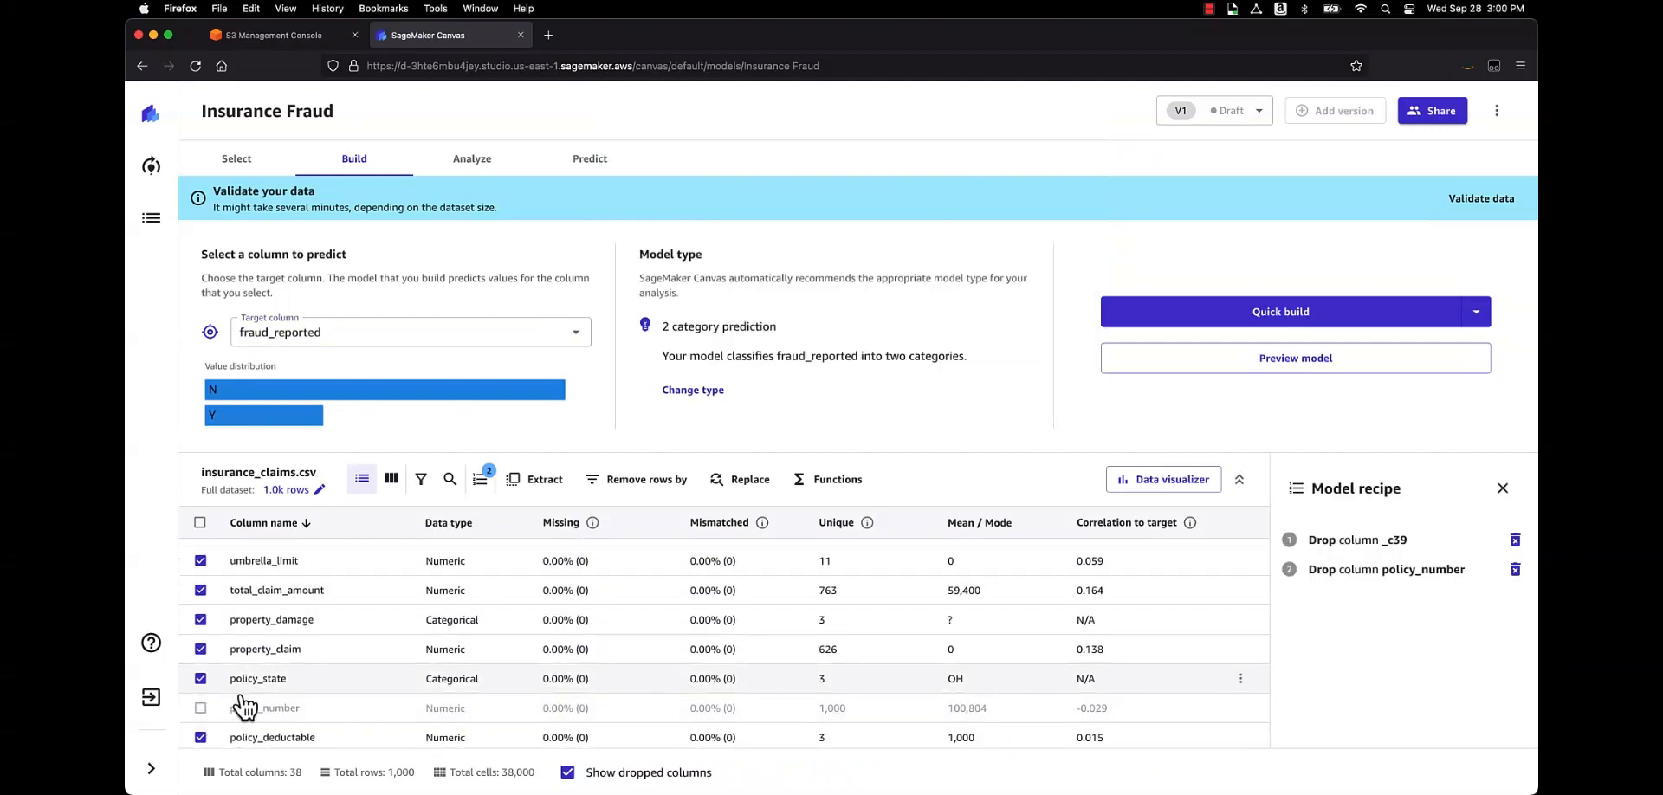
{"action": "scroll", "coordinate": [241, 695], "scroll_direction": "down", "scroll_amount": 1}
{"action": "left_click", "coordinate": [201, 705]}
{"action": "scroll", "coordinate": [222, 697], "scroll_direction": "down", "scroll_amount": 2}
{"action": "left_click", "coordinate": [201, 702]}
{"action": "scroll", "coordinate": [267, 698], "scroll_direction": "down", "scroll_amount": 1}
{"action": "scroll", "coordinate": [265, 699], "scroll_direction": "down", "scroll_amount": 3}
{"action": "left_click", "coordinate": [201, 663]}
{"action": "left_click", "coordinate": [201, 721]}
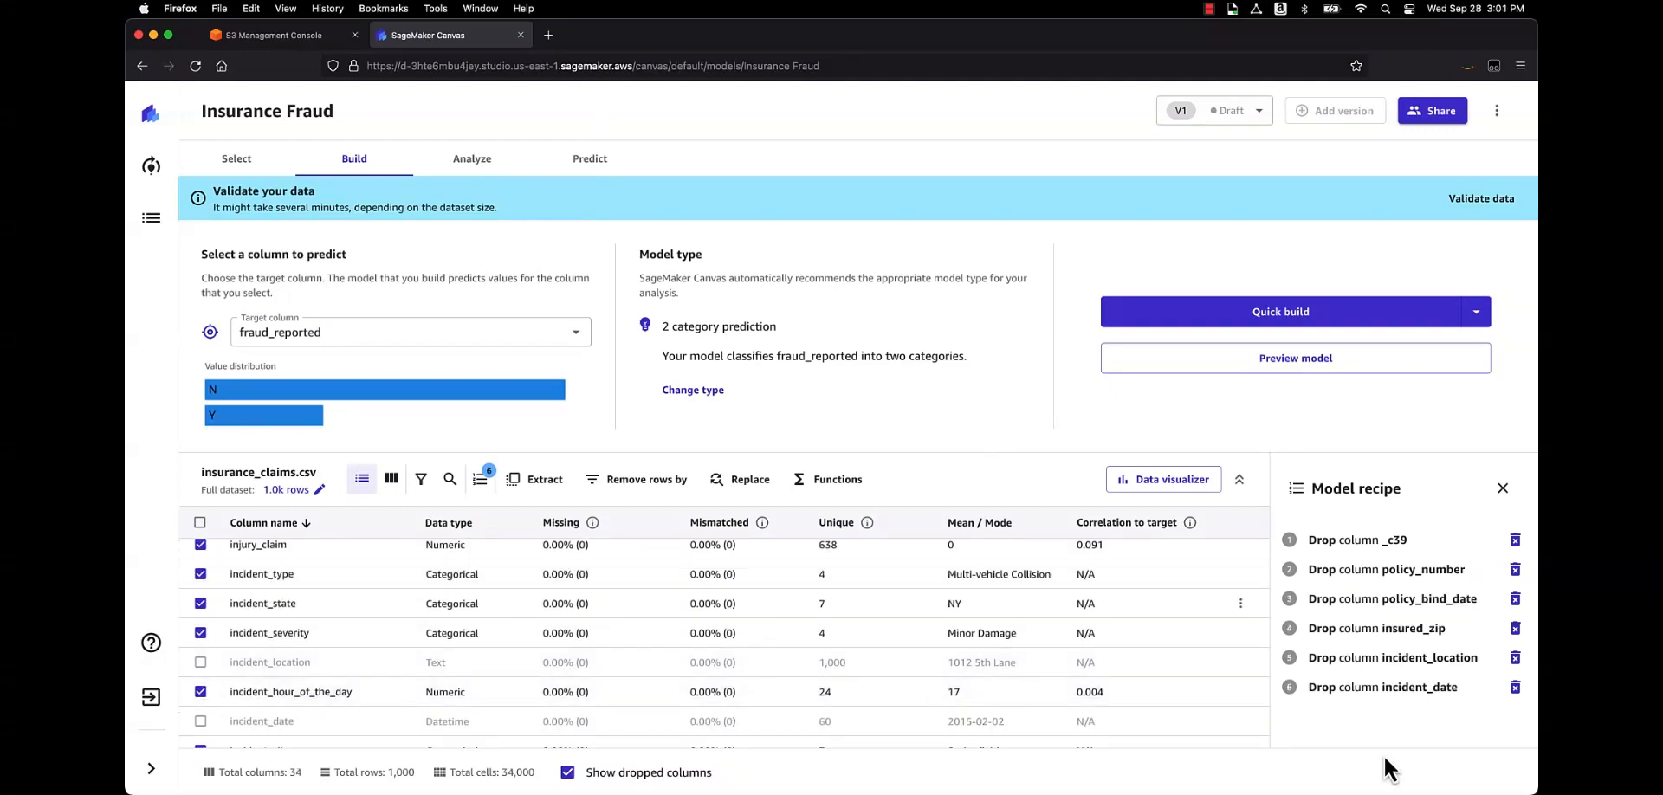
{"action": "left_click", "coordinate": [1503, 489]}
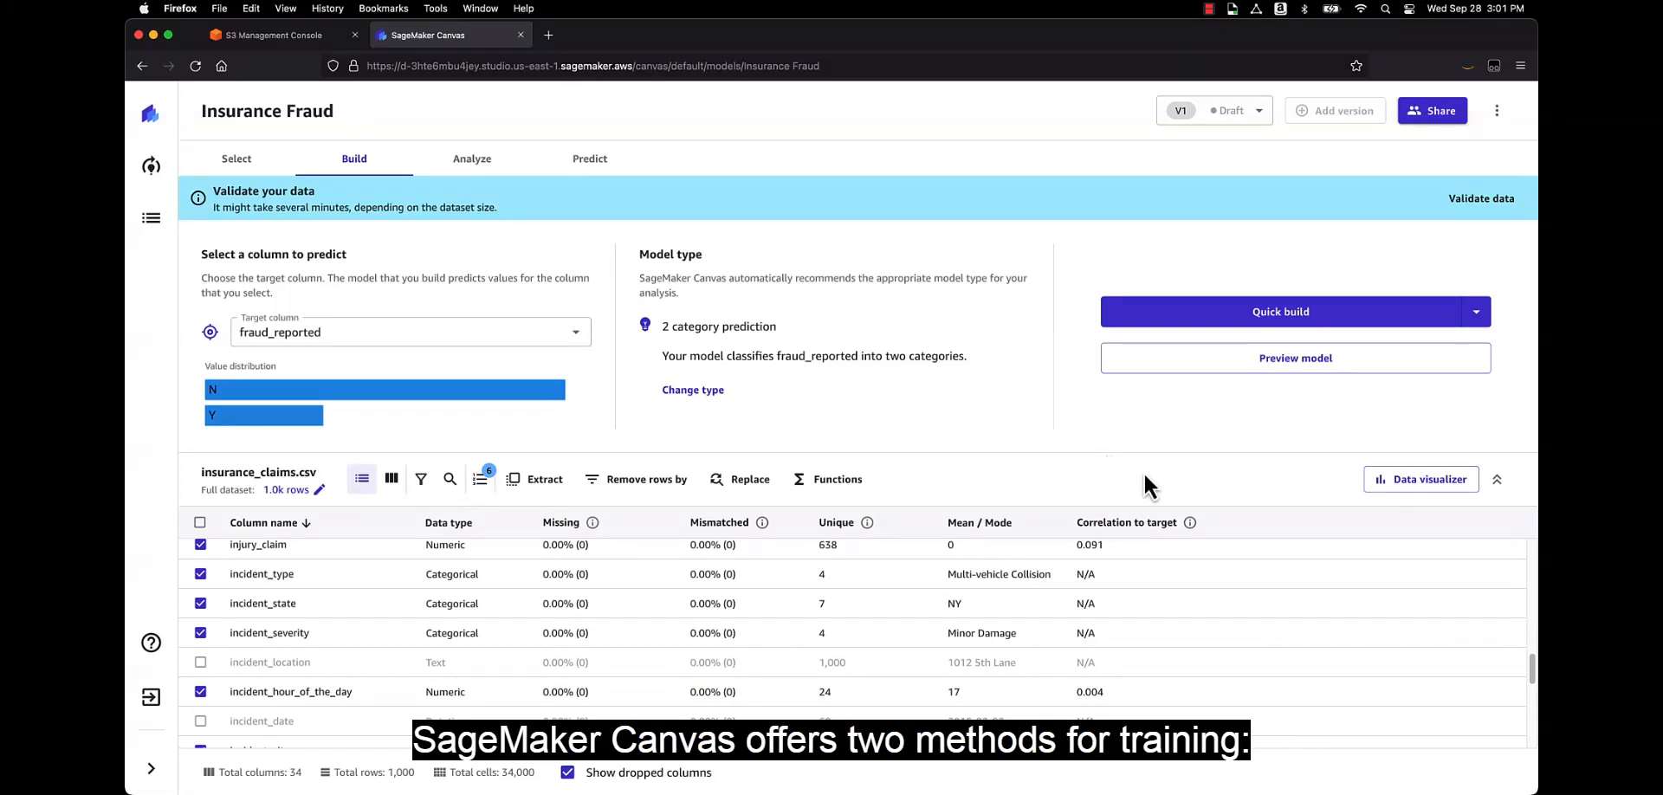
Step: Choose Quick build as the training method for the Insurance Fraud model
{"action": "left_click", "coordinate": [1475, 314]}
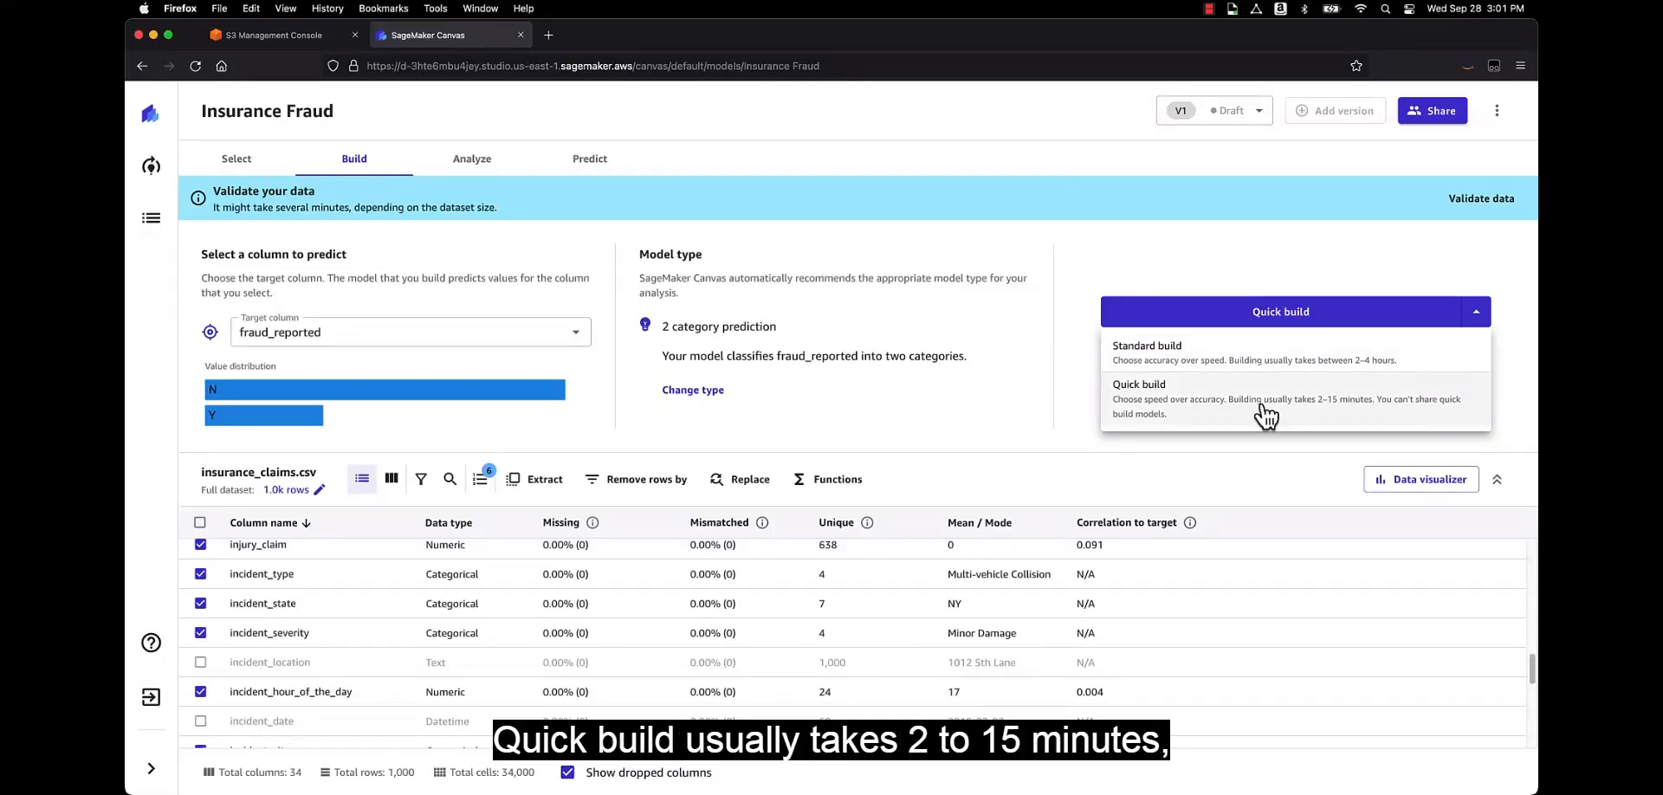
{"action": "left_click", "coordinate": [1368, 407]}
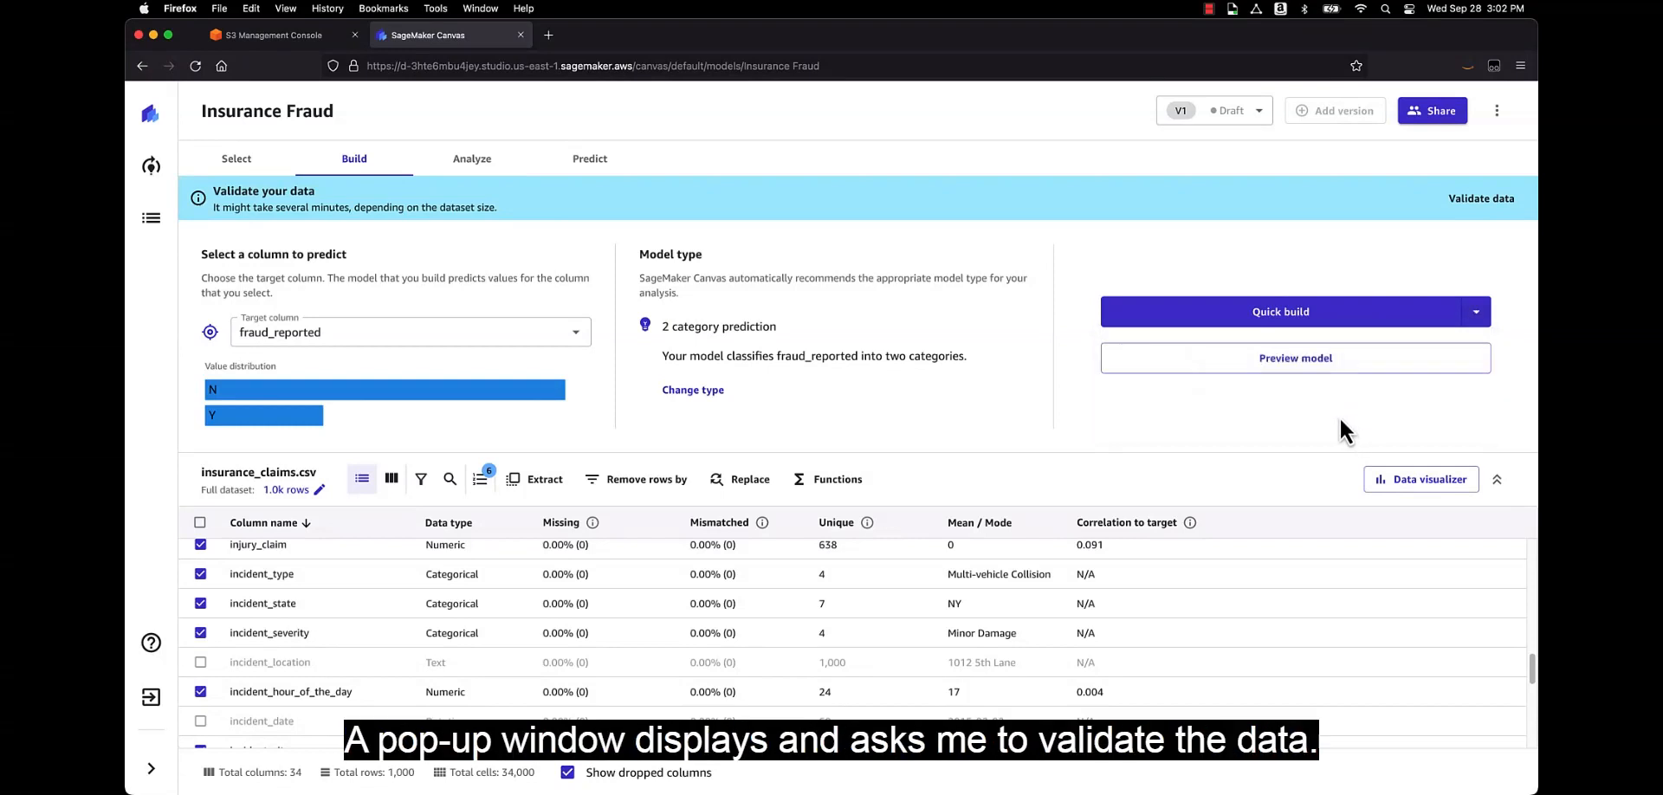
Step: Validate the insurance_claims.csv data for issues and train the Insurance Fraud model with Quick build
{"action": "left_click", "coordinate": [1323, 313]}
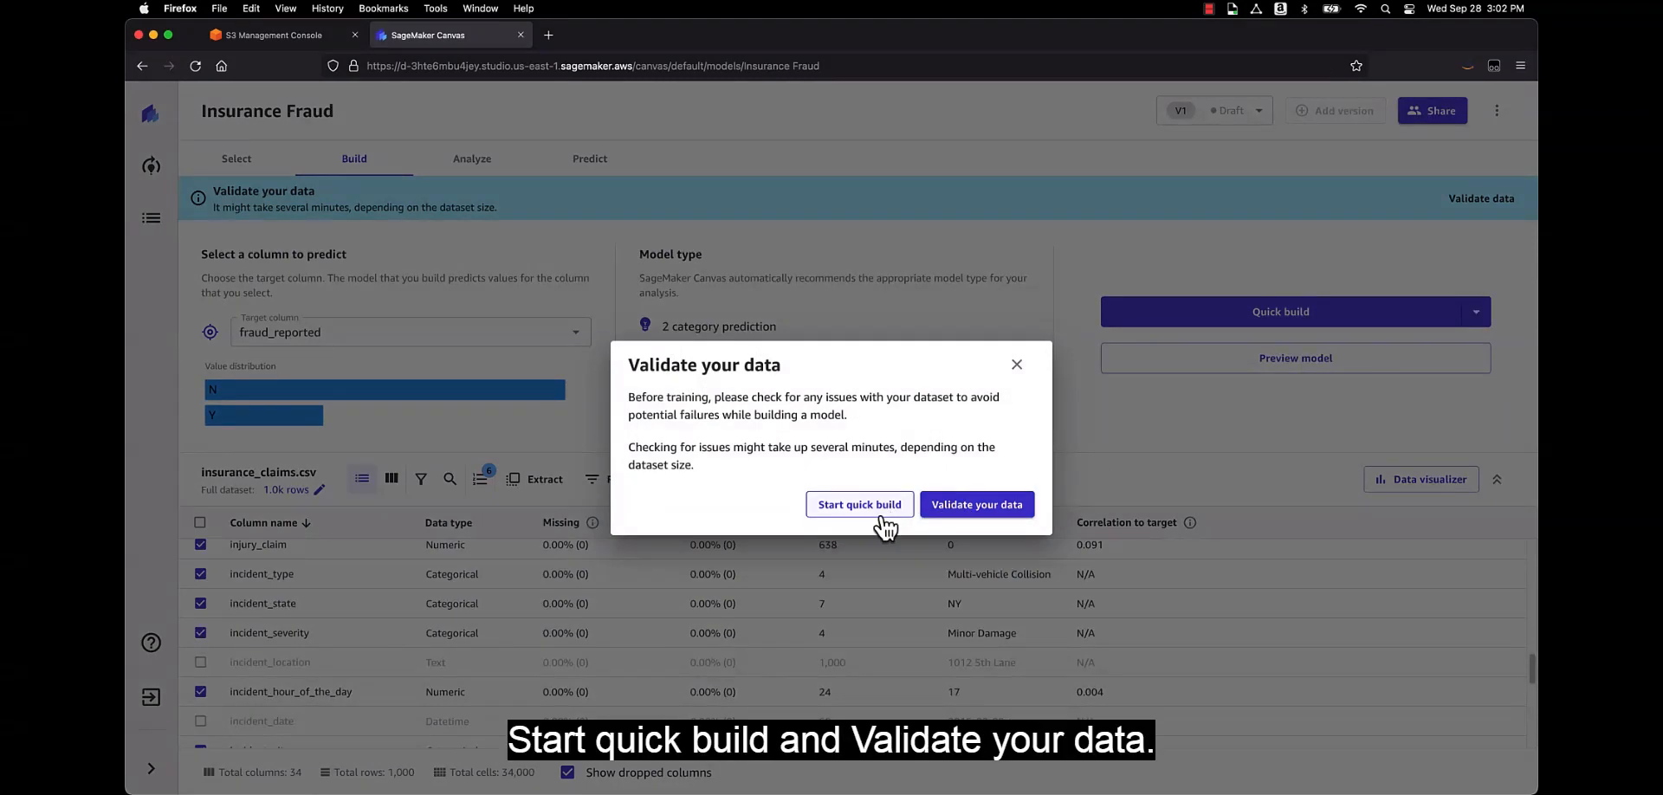
{"action": "left_click", "coordinate": [970, 510]}
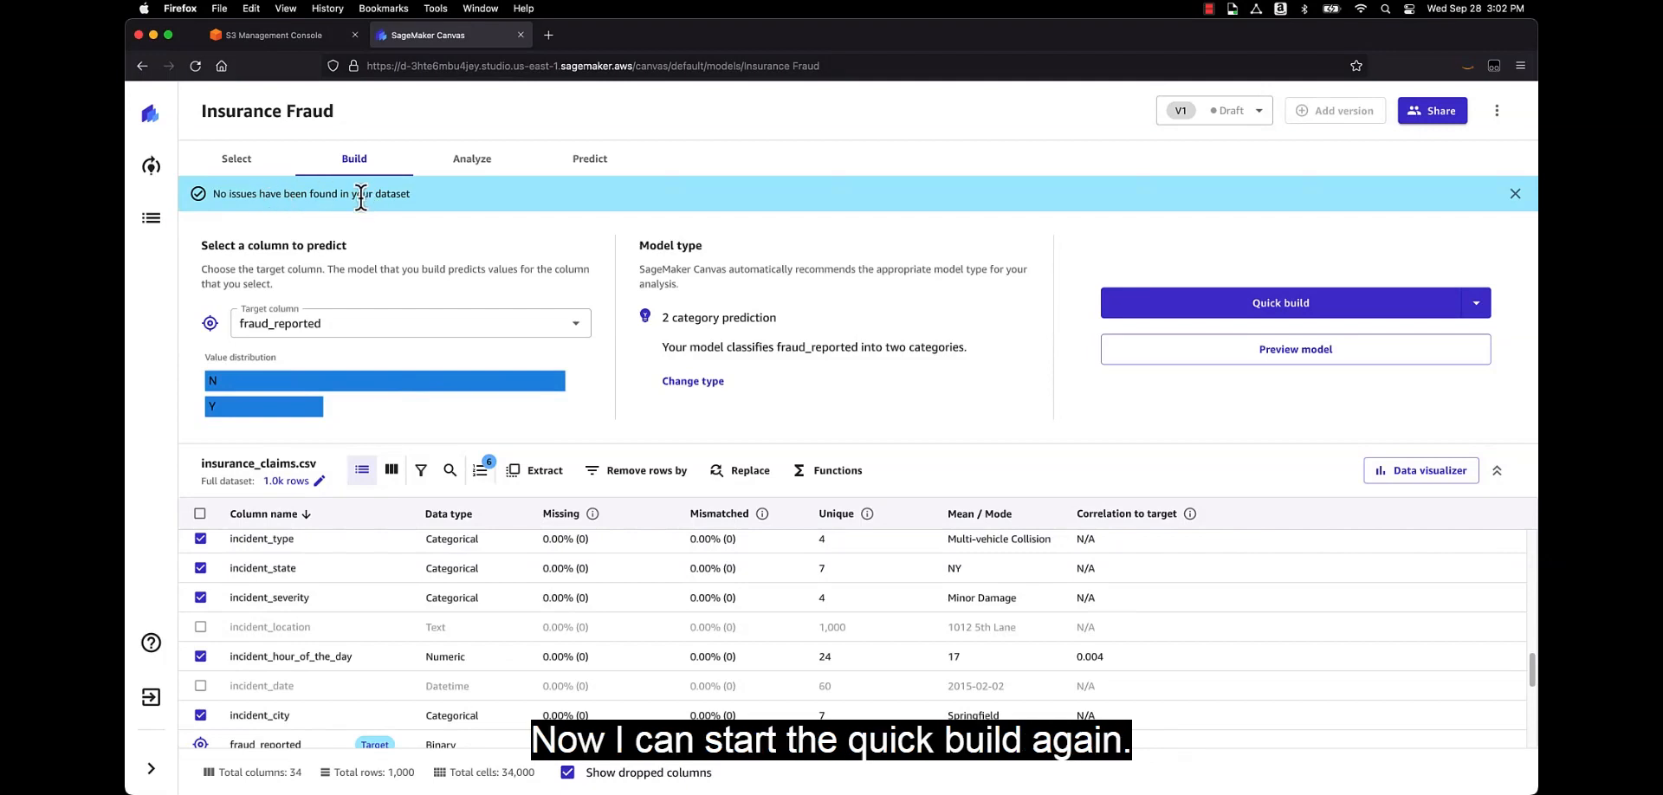
{"action": "mouse_move", "coordinate": [329, 382]}
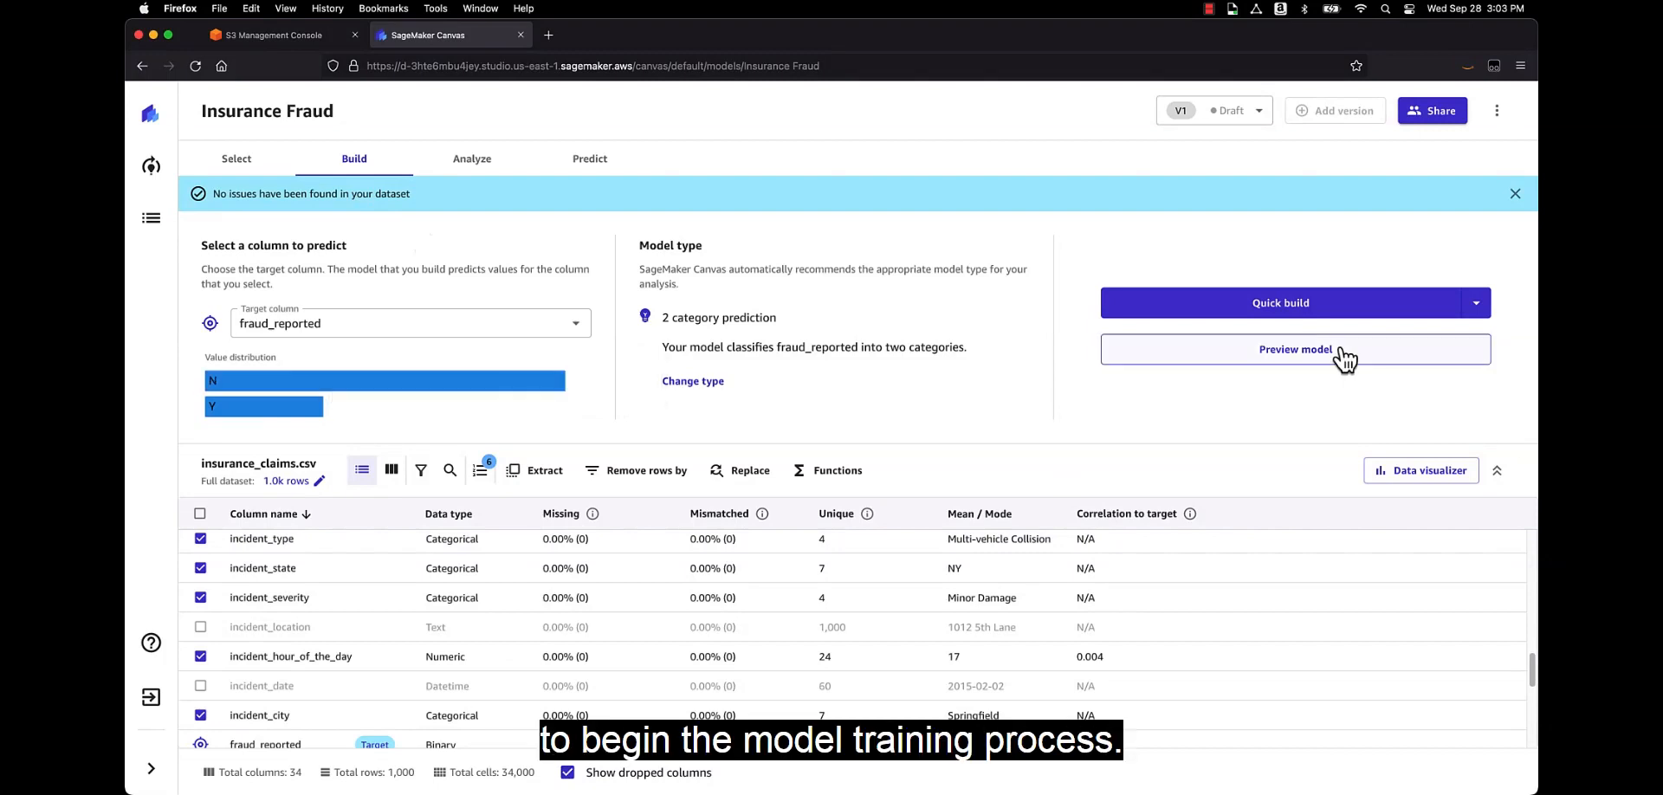
{"action": "left_click", "coordinate": [1306, 304]}
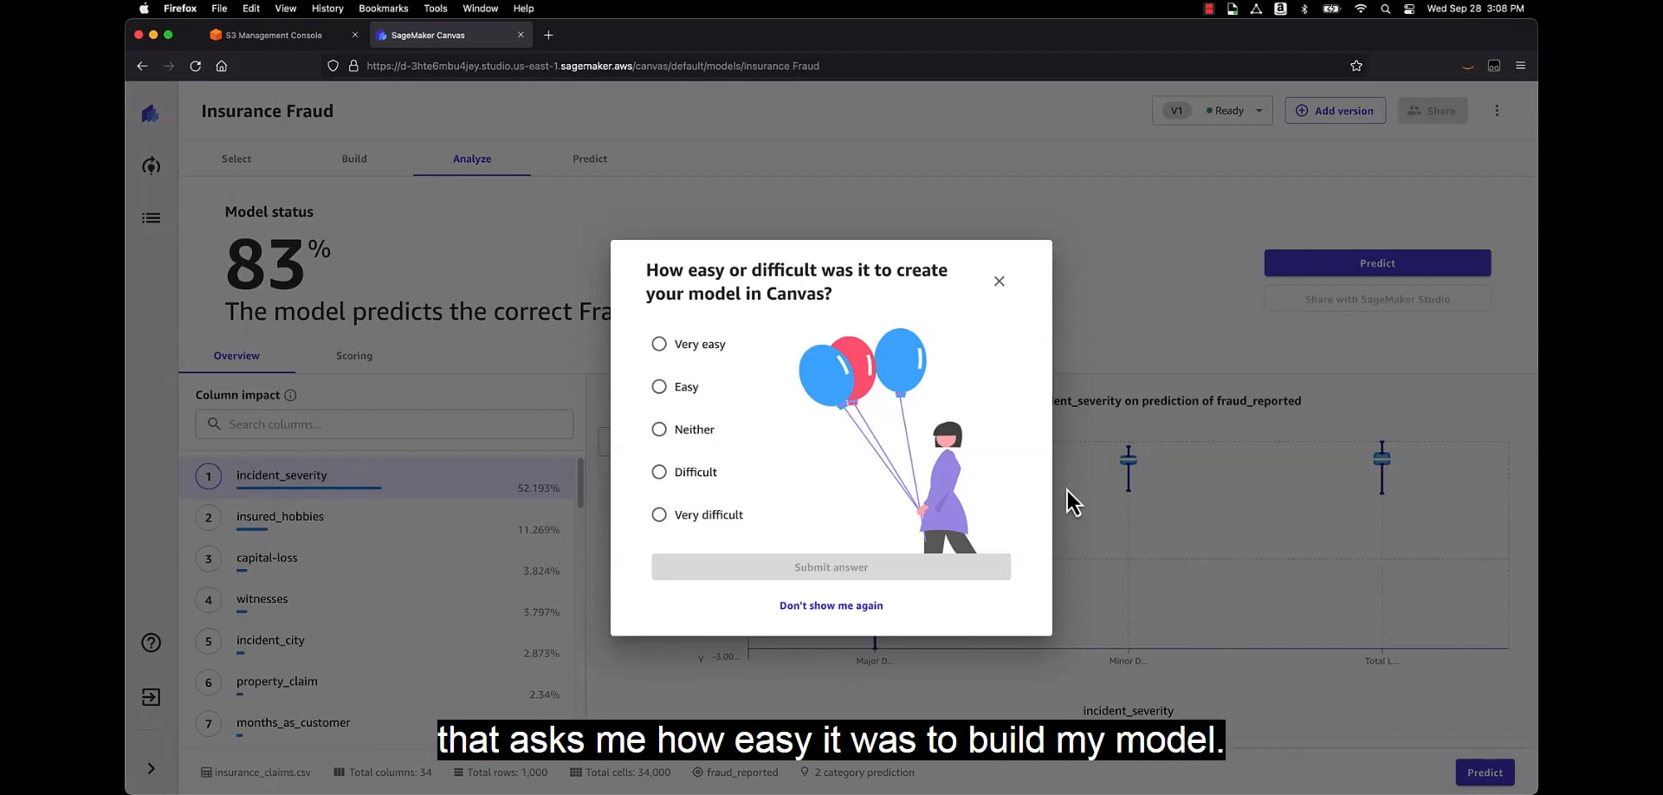
Step: Dismiss the feedback survey unanswered and examine the impact of incident_severity on the fraud_reported prediction for value Y
{"action": "left_click", "coordinate": [999, 282]}
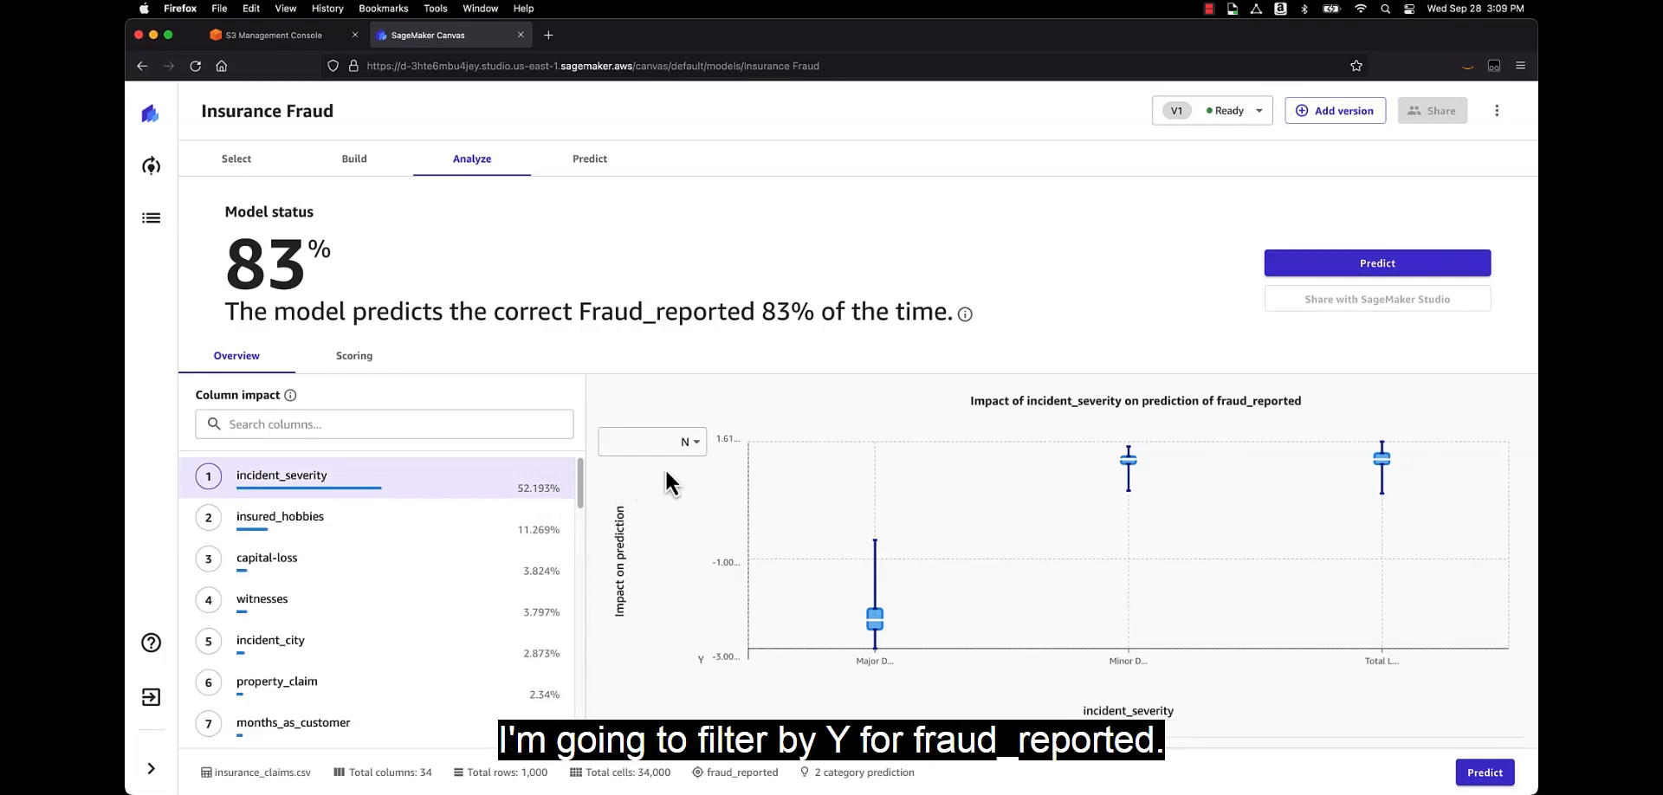
{"action": "left_click", "coordinate": [694, 444]}
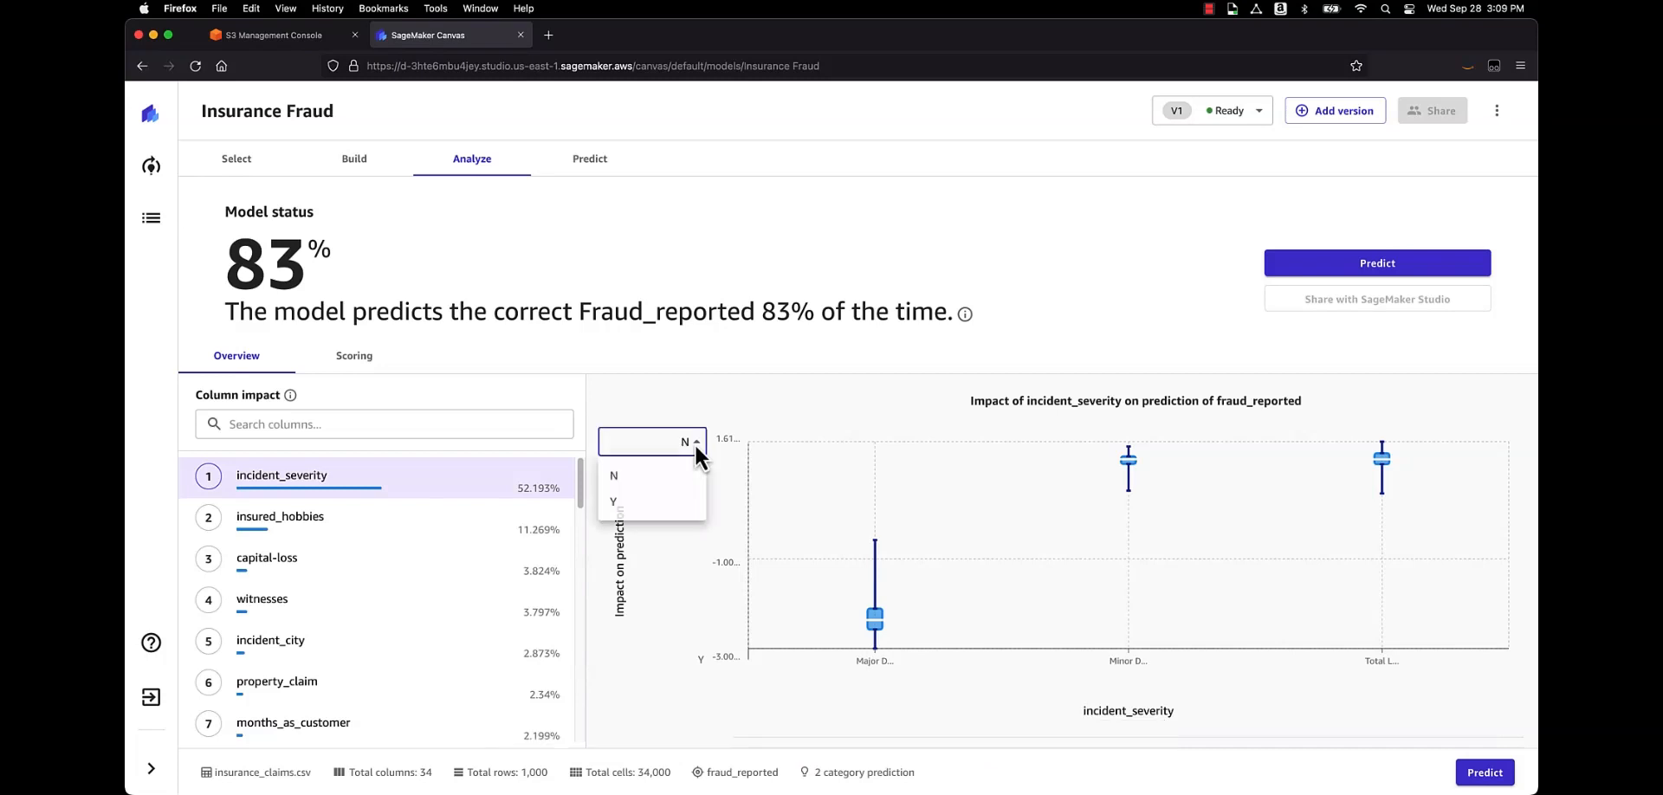
{"action": "left_click", "coordinate": [677, 501]}
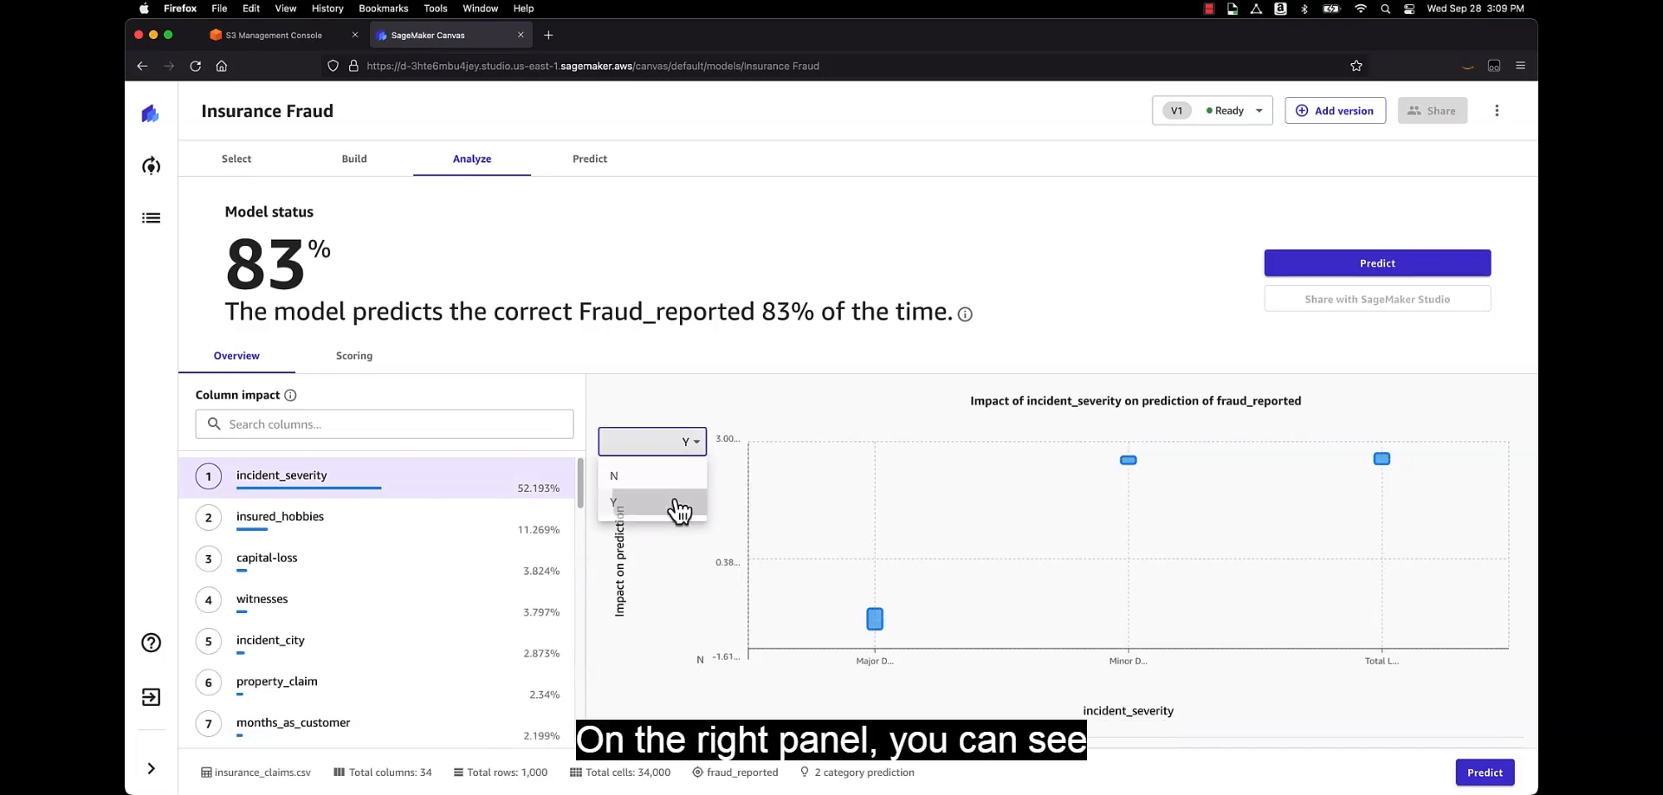
{"action": "mouse_move", "coordinate": [1174, 509]}
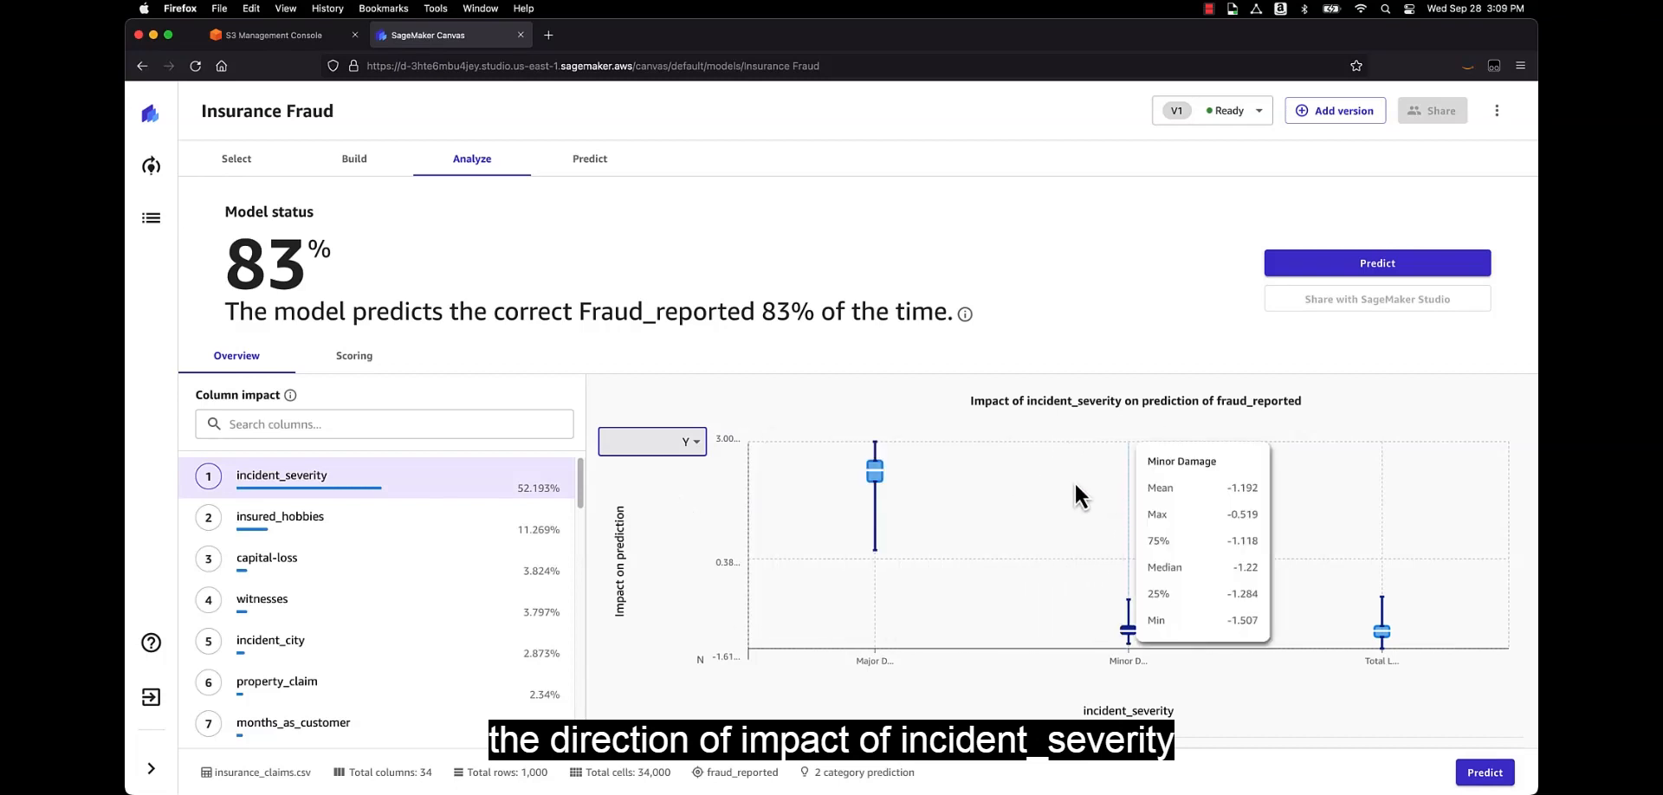
{"action": "mouse_move", "coordinate": [916, 524]}
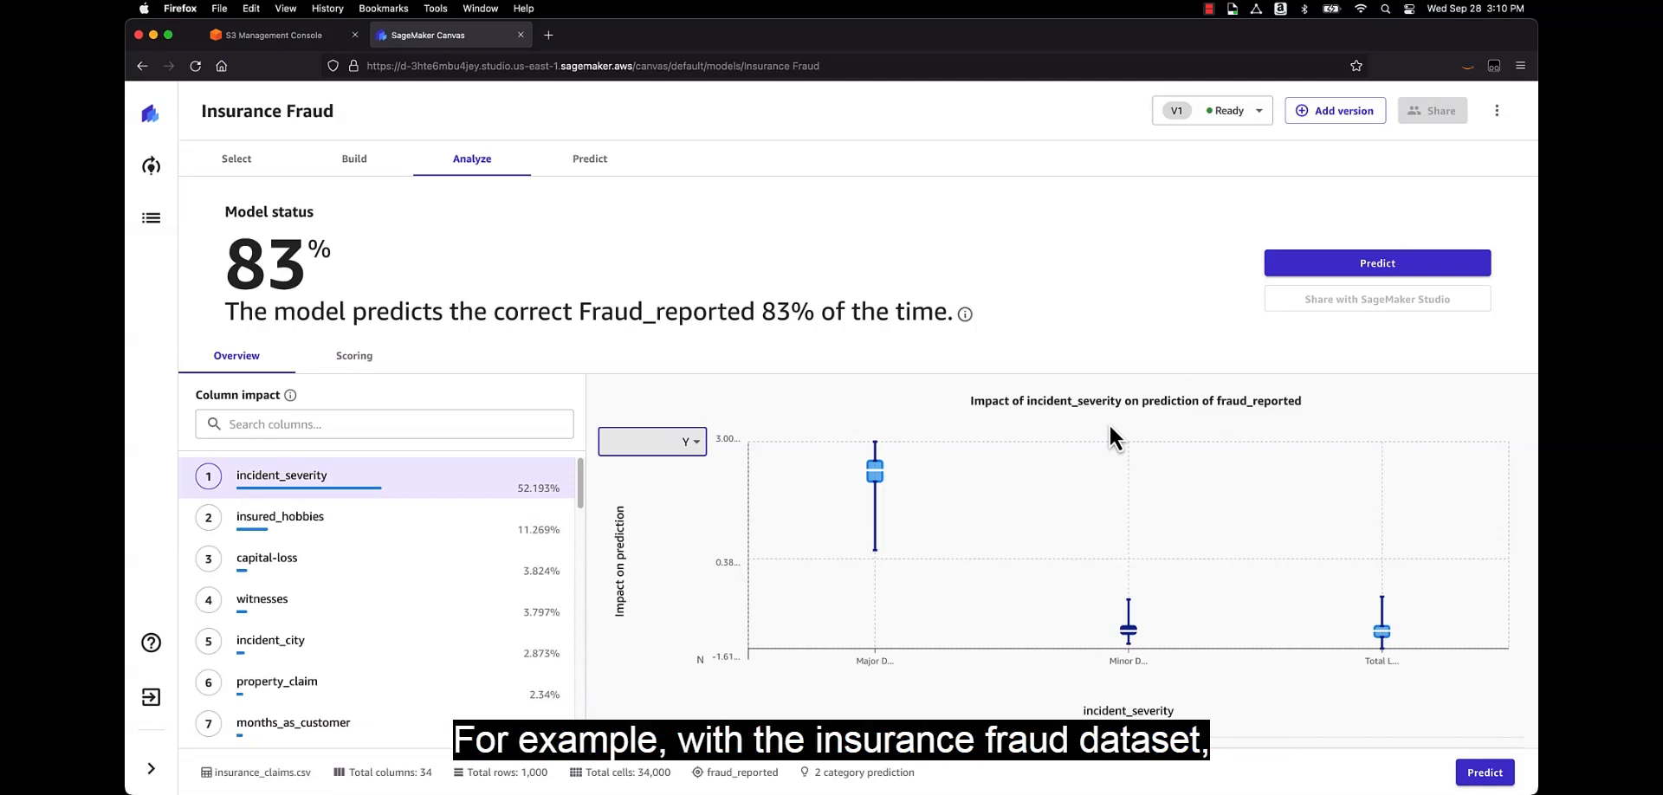
{"action": "mouse_move", "coordinate": [773, 519]}
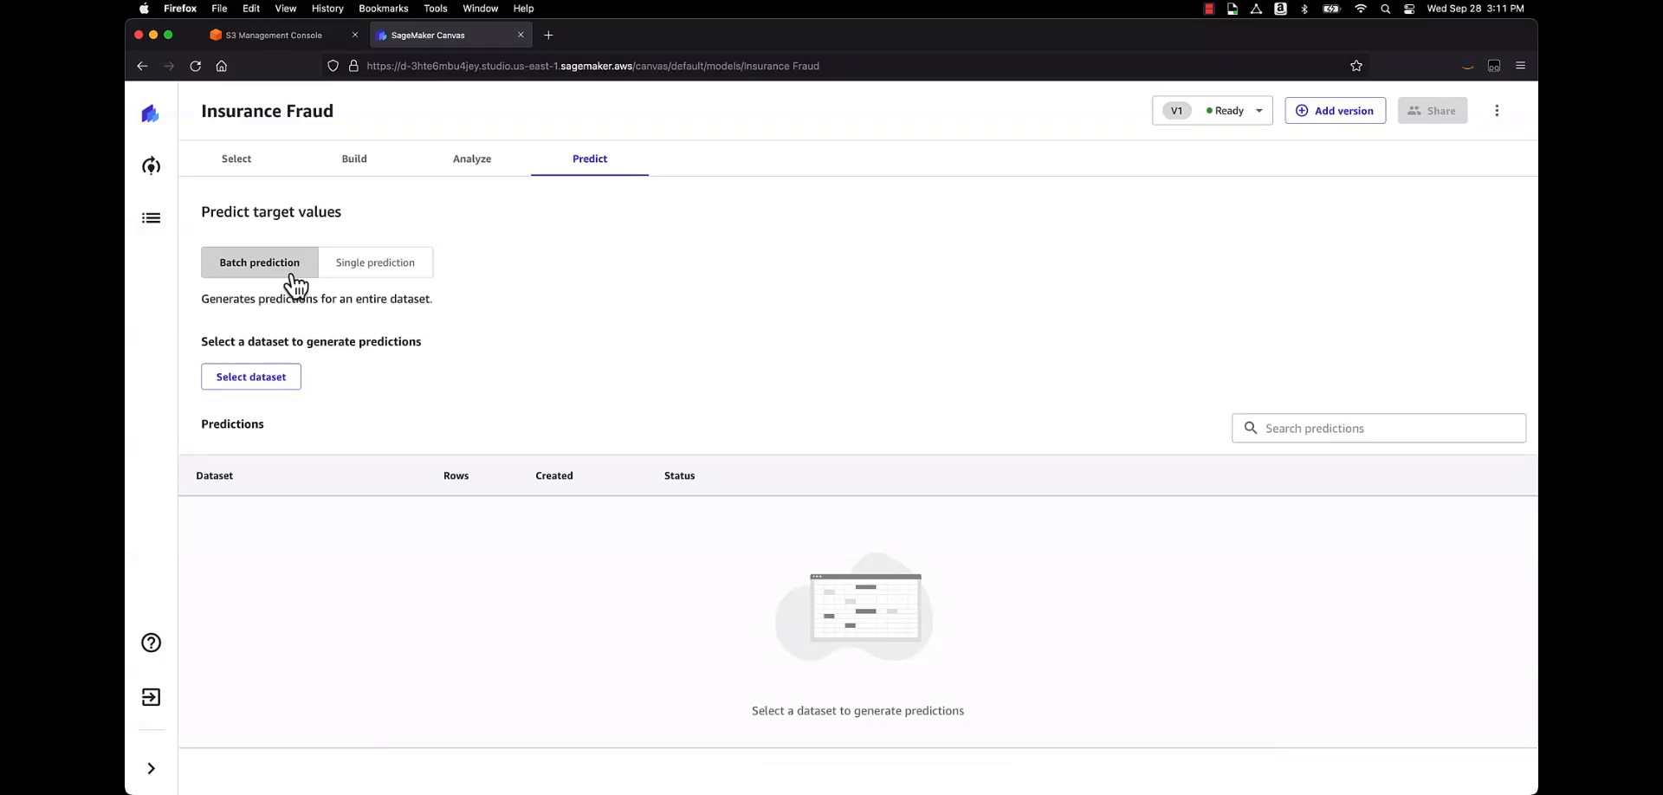
Step: Switch the Insurance Fraud model's predictions to single prediction mode
{"action": "left_click", "coordinate": [362, 266]}
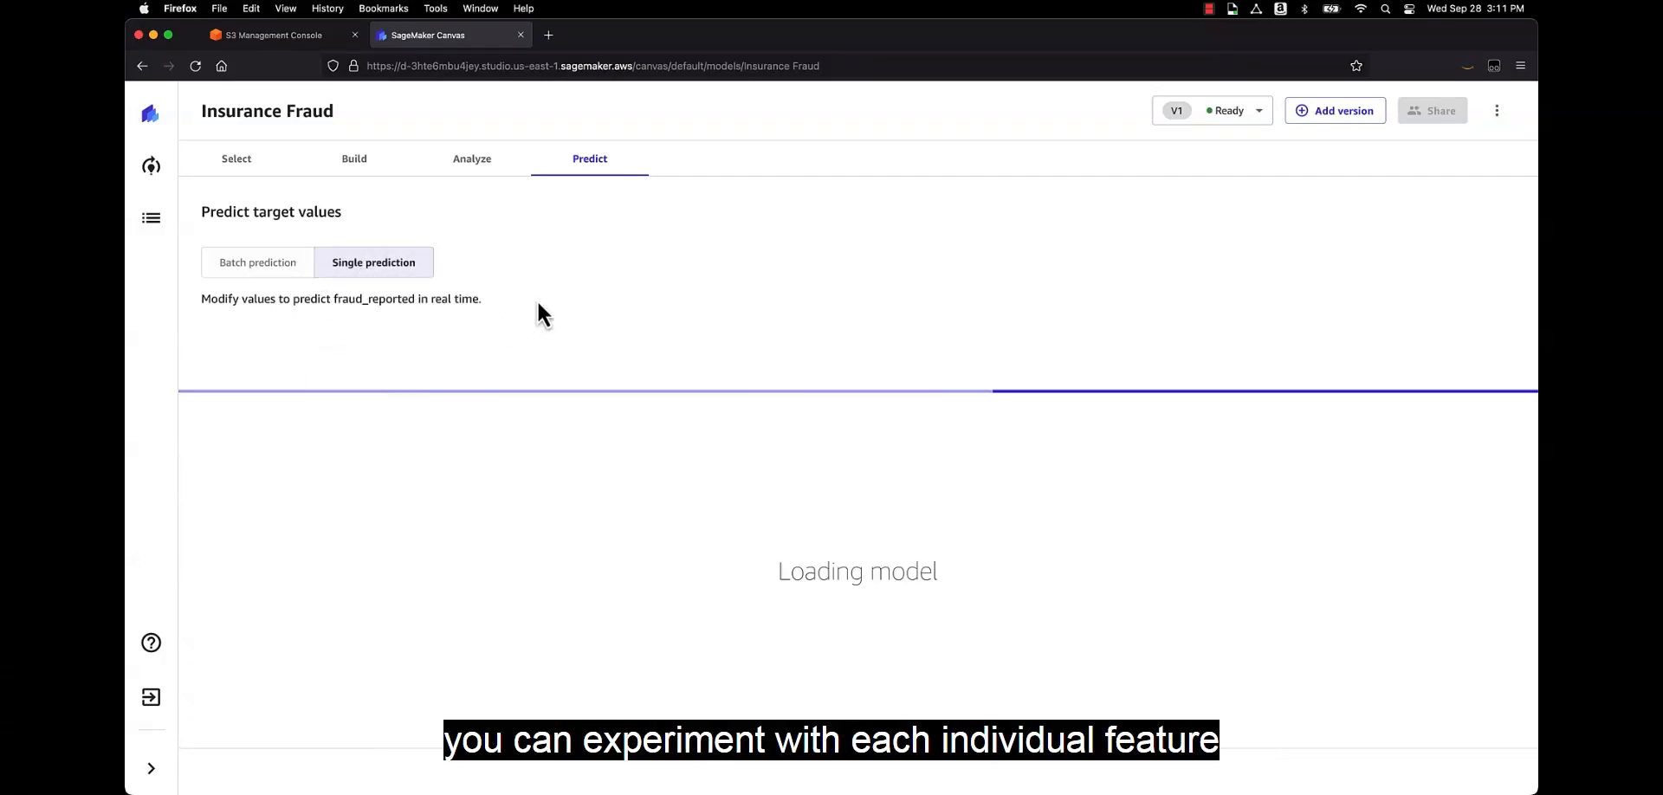